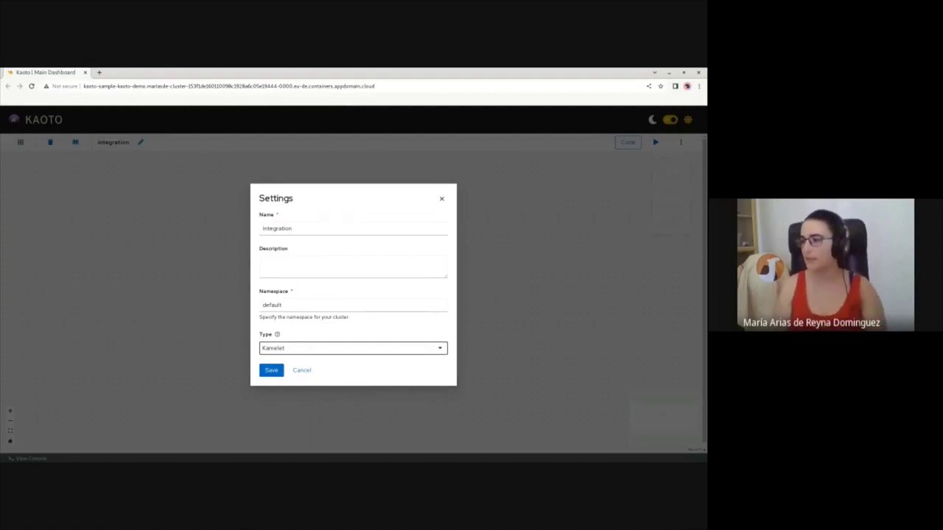
# Set the integration's namespace to kaoto-demo and its name to criminal-machinelearning
pyautogui.doubleClick(272, 305)
pyautogui.write('kaoto-demo')
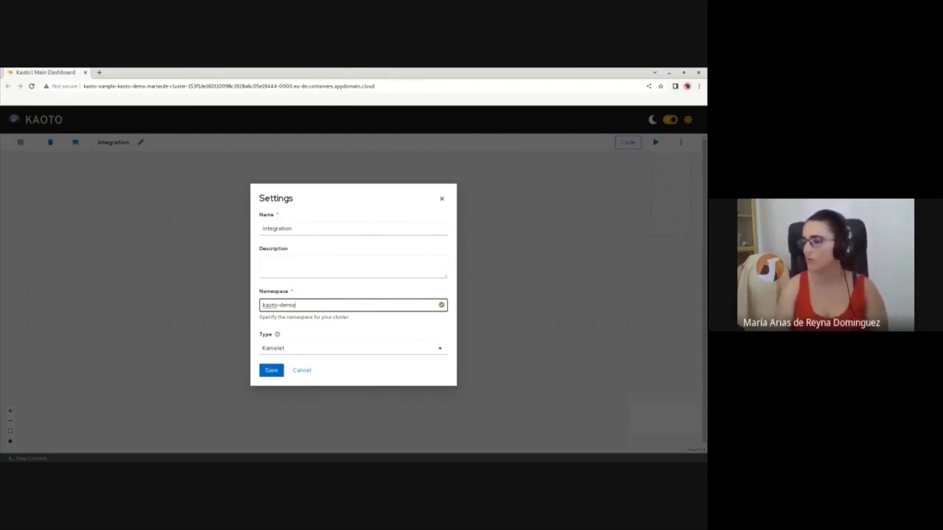
pyautogui.doubleClick(277, 229)
pyautogui.write('comma')
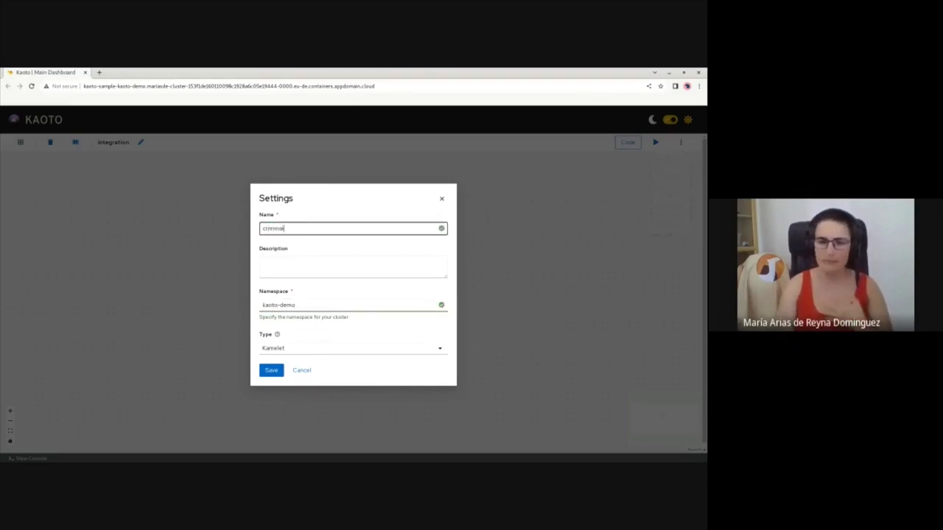
pyautogui.write('l')
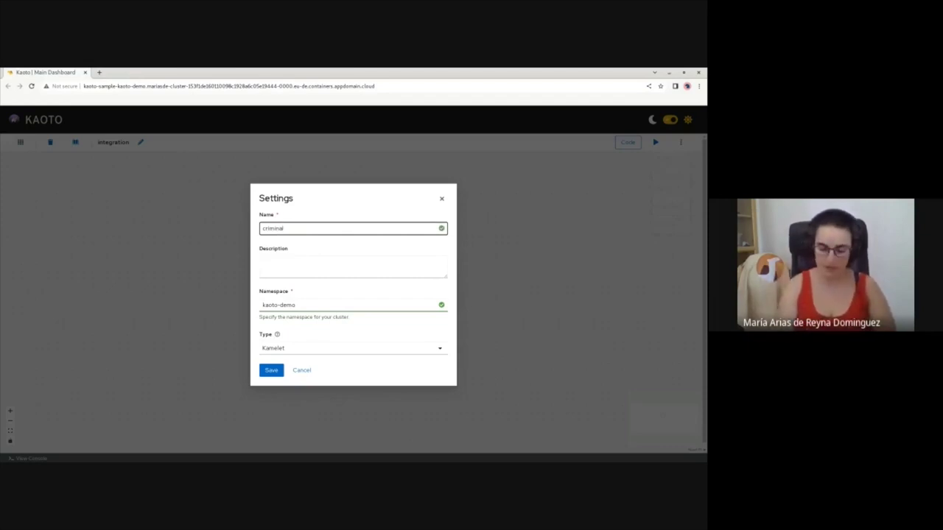
pyautogui.write('-machinel')
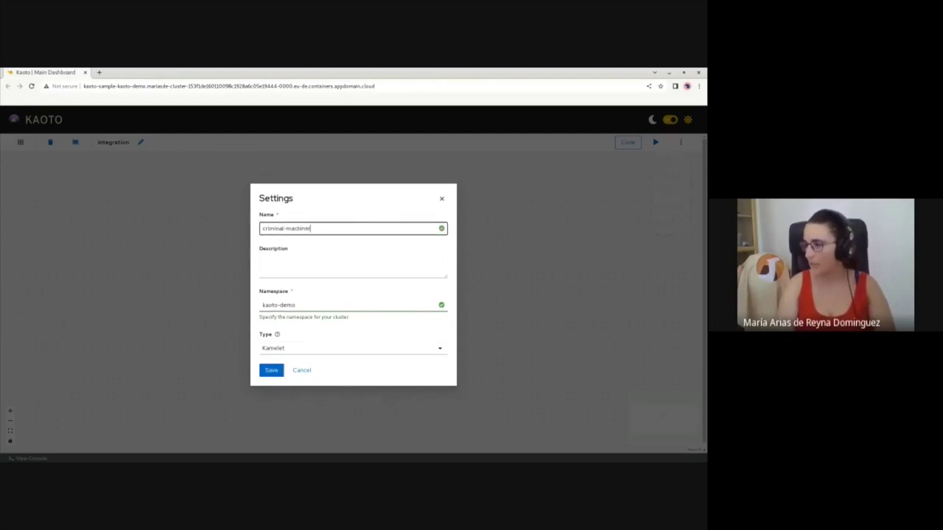
pyautogui.write('earning-')
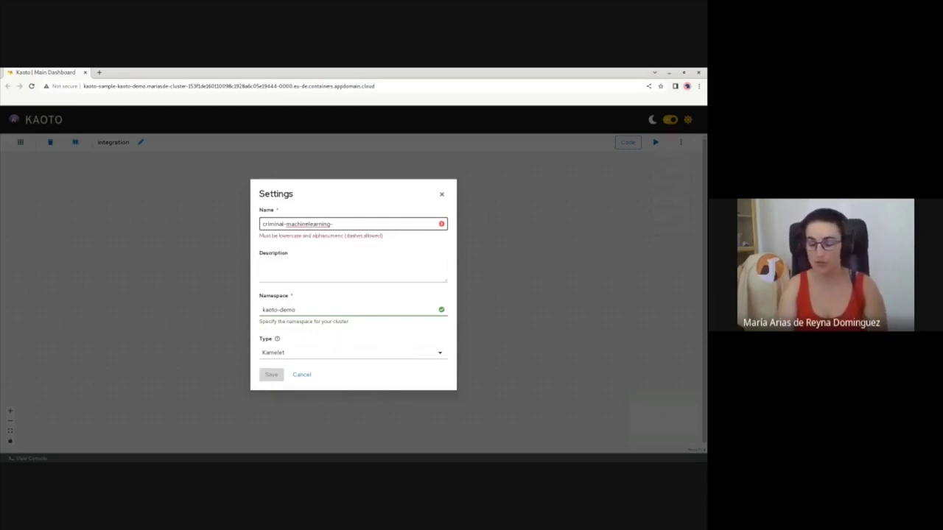
pyautogui.press('BackSpace')
# Enter the description "This will act as a black box to report suspicious activities." and save the Kamelet settings
pyautogui.click(353, 267)
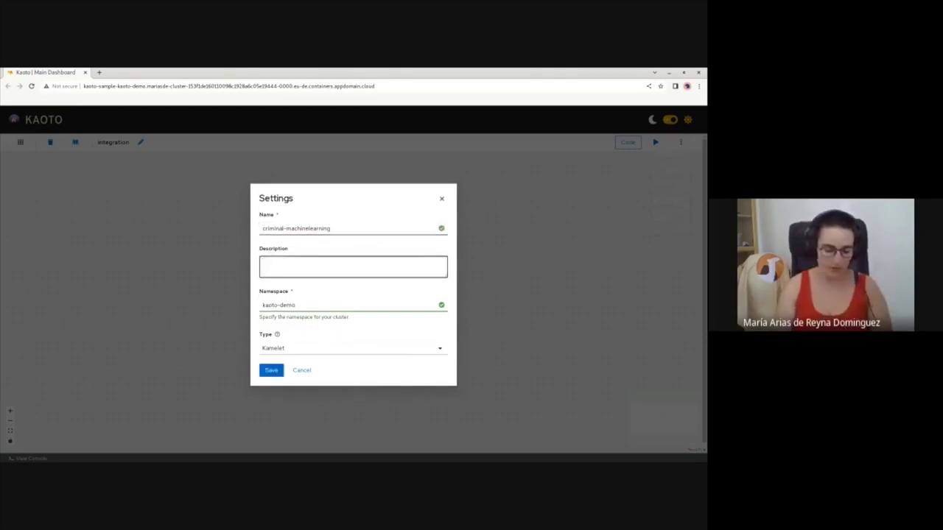
pyautogui.write('This will a')
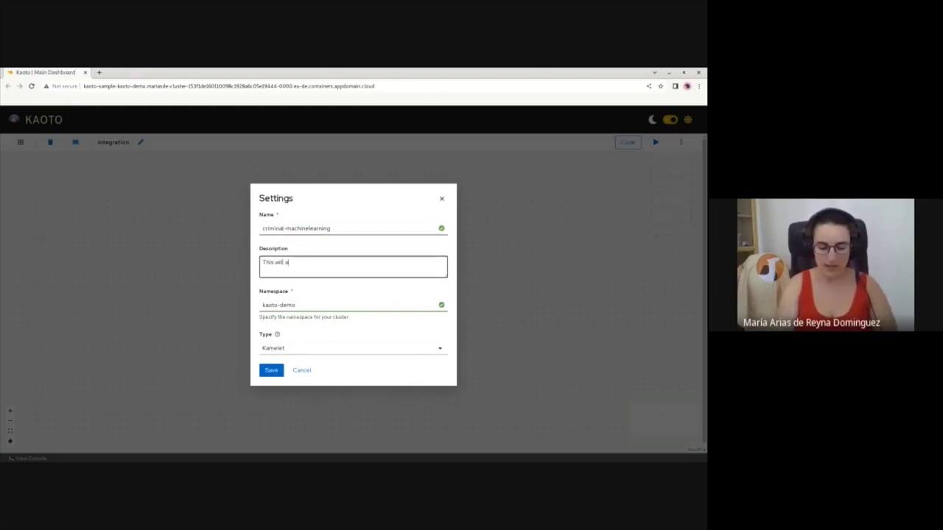
pyautogui.write('ct as a black bo')
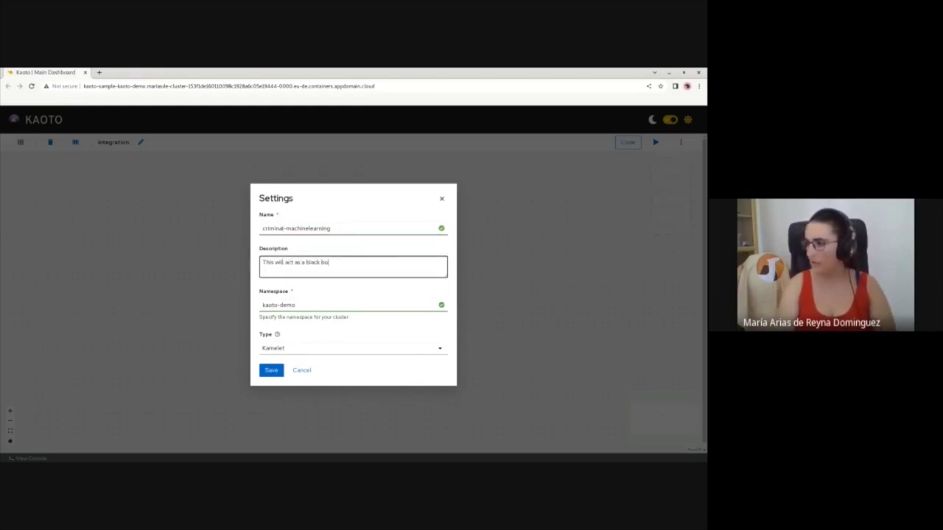
pyautogui.write('x to repor')
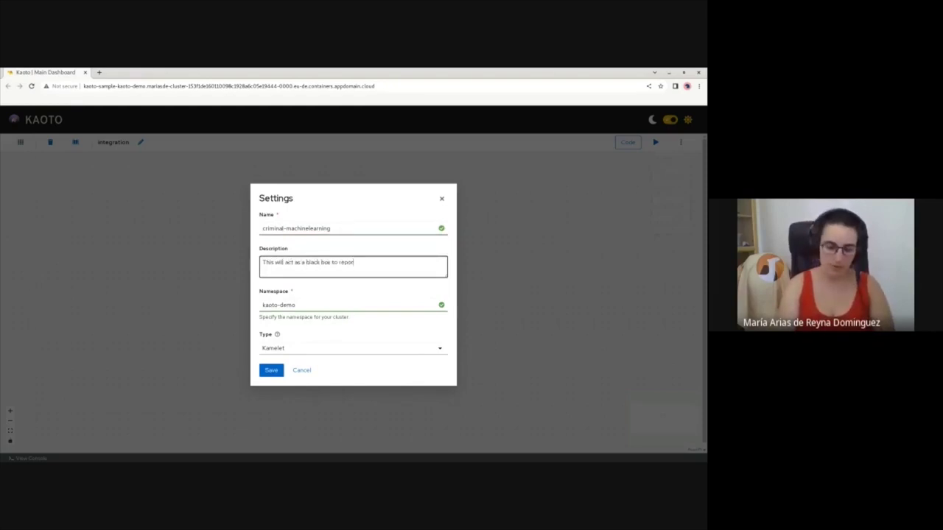
pyautogui.write('t suspicious activities.')
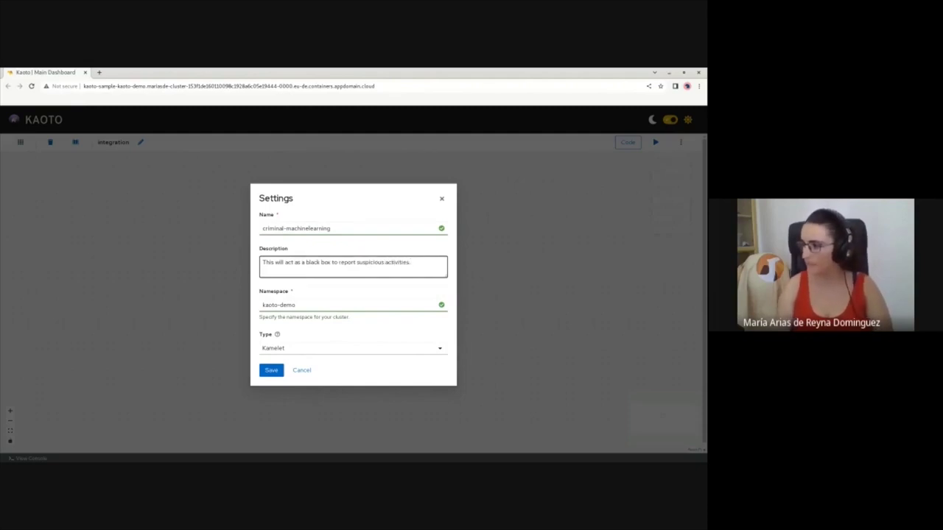
pyautogui.click(271, 370)
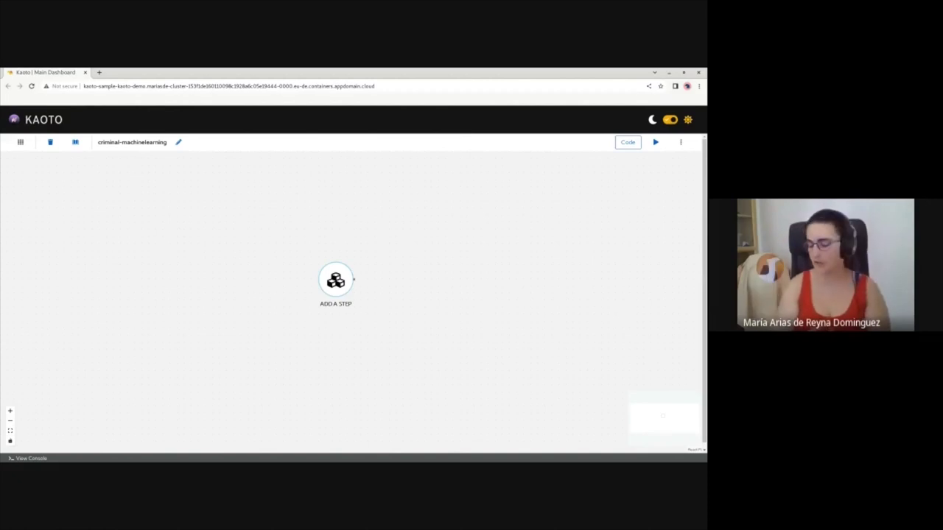
# Add kamelet:source as the starting step of the empty criminal-machinelearning flow
pyautogui.click(335, 280)
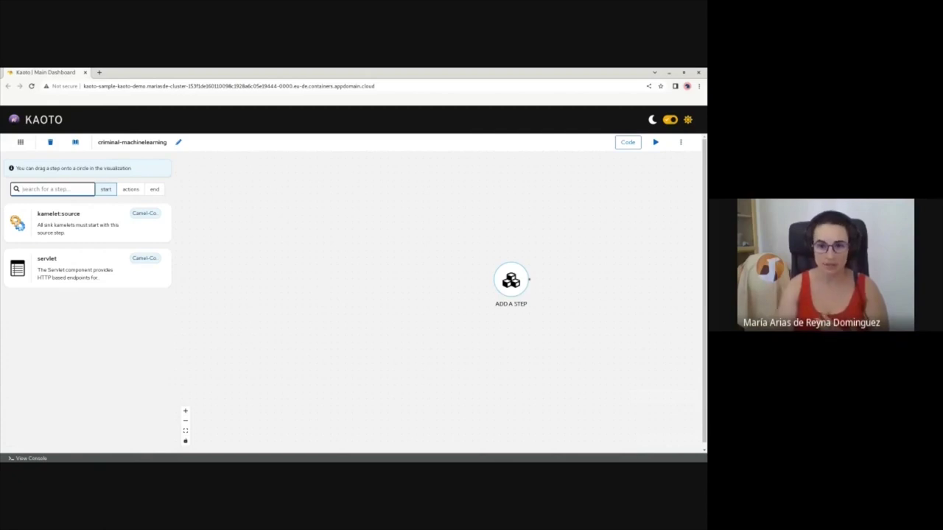
pyautogui.press('Tab')
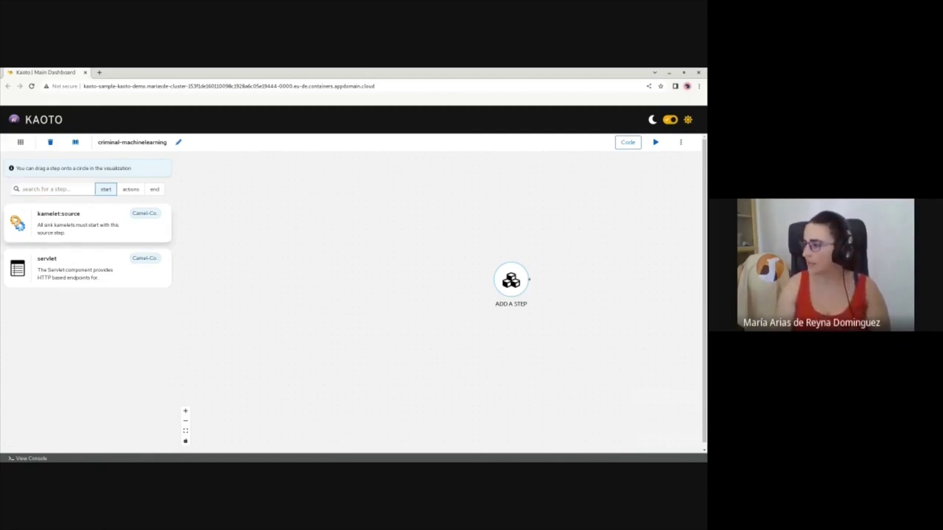
pyautogui.moveTo(87, 222); pyautogui.dragTo(511, 279)
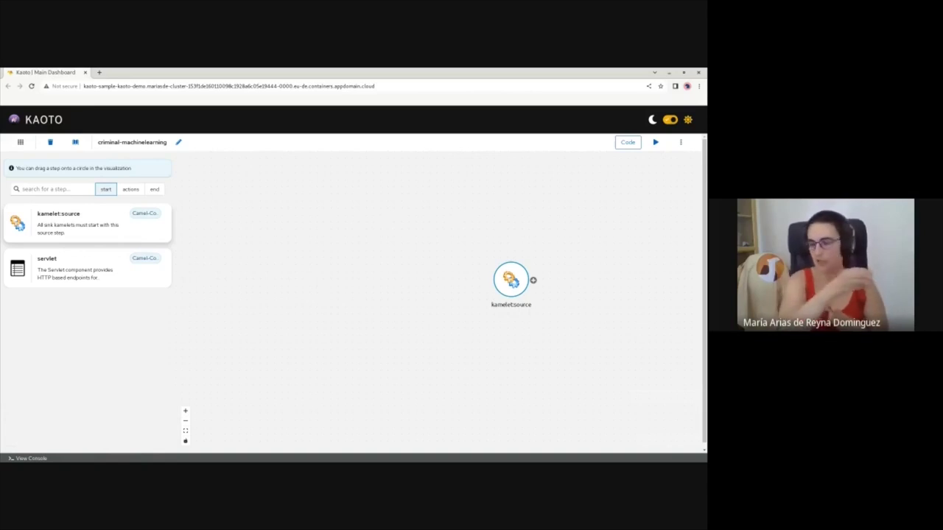
pyautogui.moveTo(510, 279); pyautogui.dragTo(341, 268)
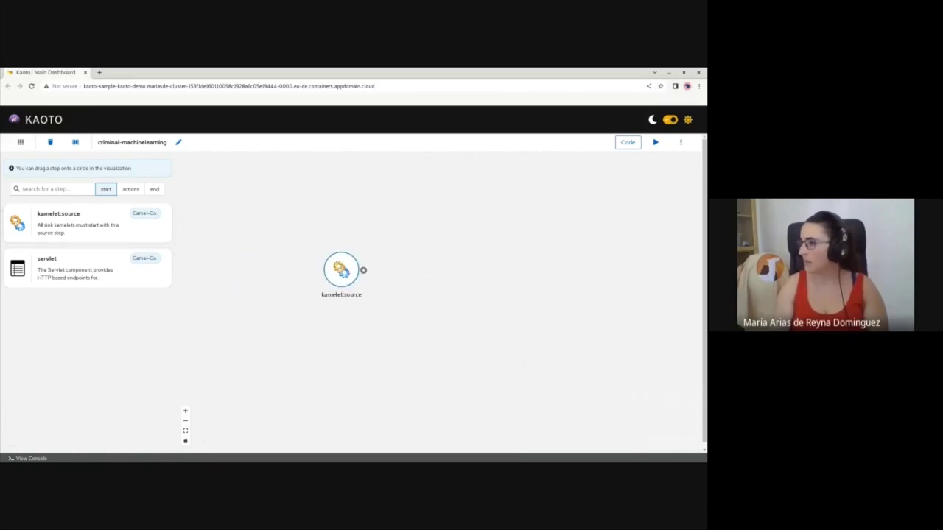
# Show the Kamelet's YAML source and examine its icon data, metadata name and template steps
pyautogui.click(627, 142)
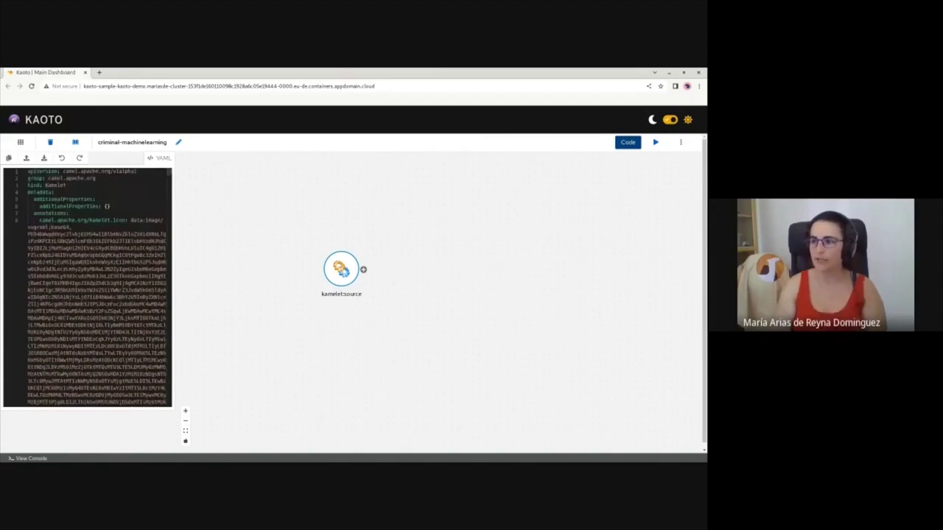
pyautogui.moveTo(130, 220); pyautogui.dragTo(96, 332)
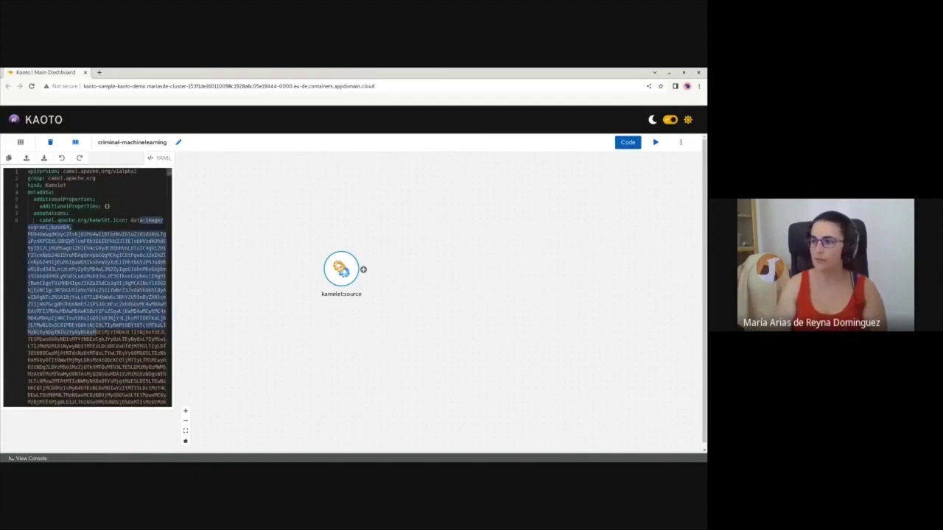
pyautogui.scroll(-8, 96, 287)
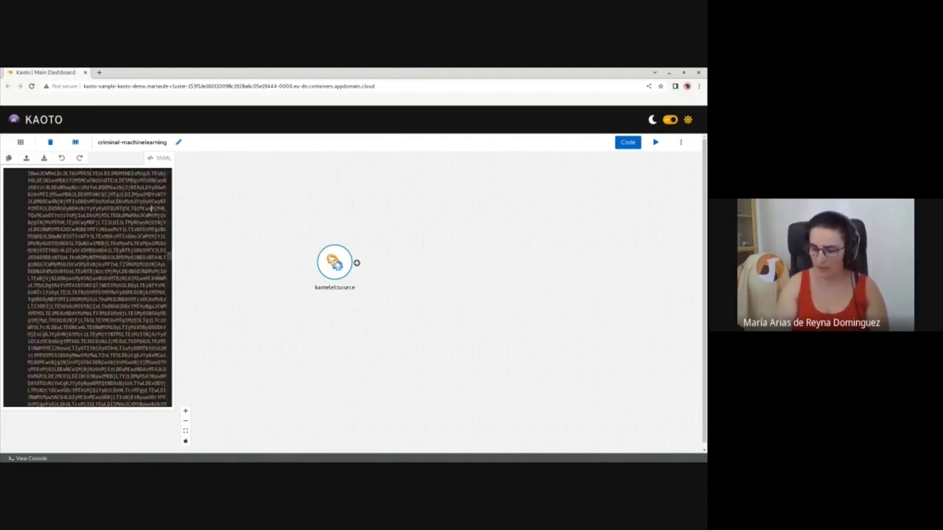
pyautogui.scroll(-20, 87, 287)
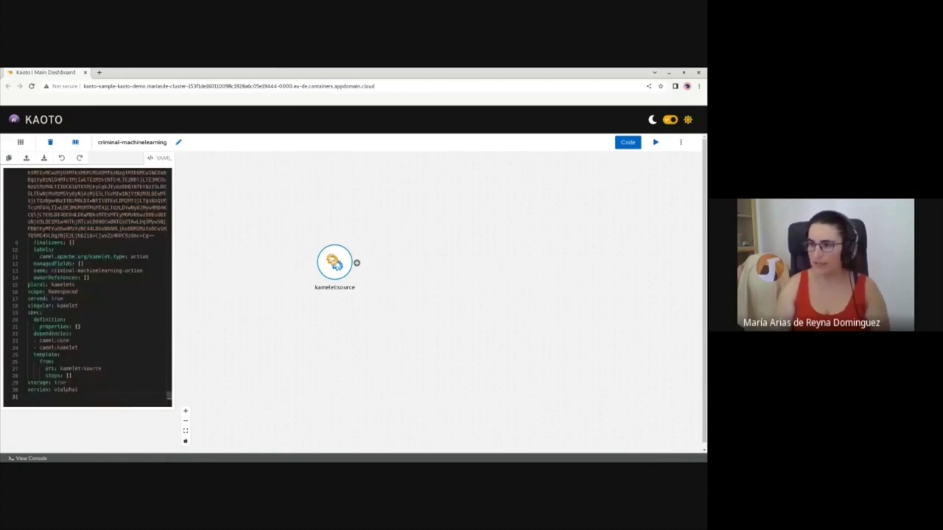
pyautogui.moveTo(101, 368)
pyautogui.mouseDown()
pyautogui.moveTo(61, 354)
pyautogui.moveTo(102, 368)
pyautogui.mouseUp()
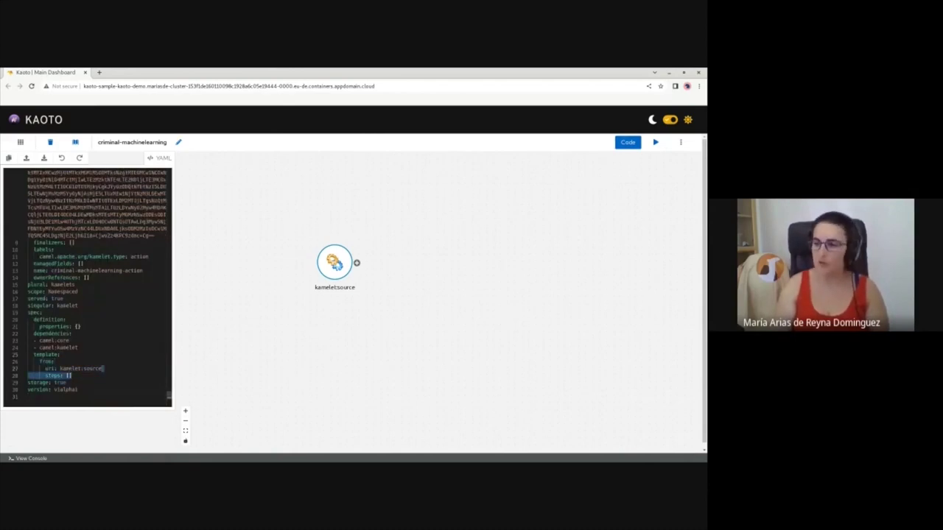
pyautogui.moveTo(144, 271); pyautogui.dragTo(28, 271)
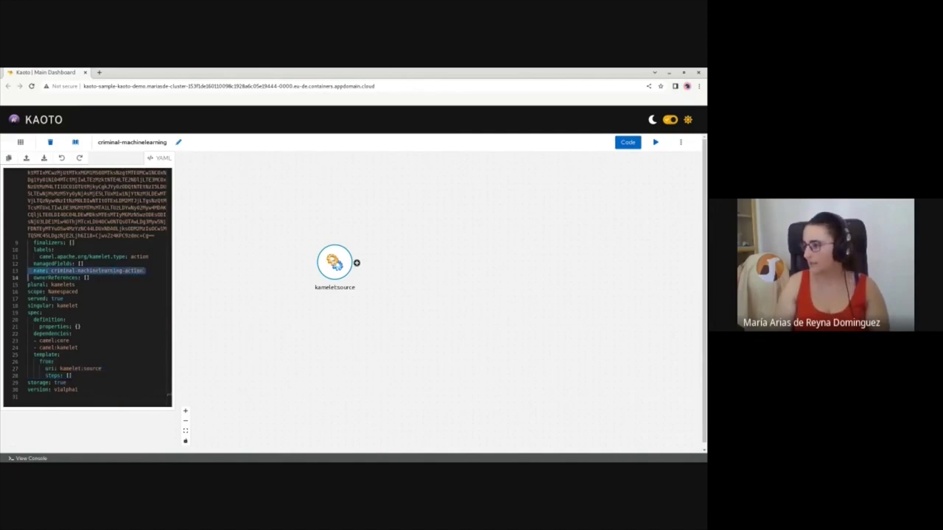
# Append an http step directly after the kamelet:source step
pyautogui.click(356, 263)
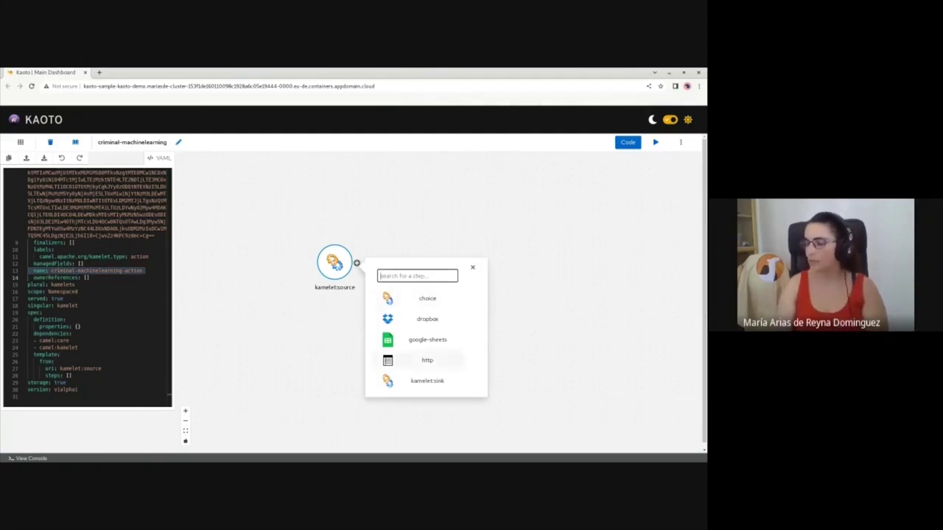
pyautogui.click(427, 360)
pyautogui.click(427, 360)
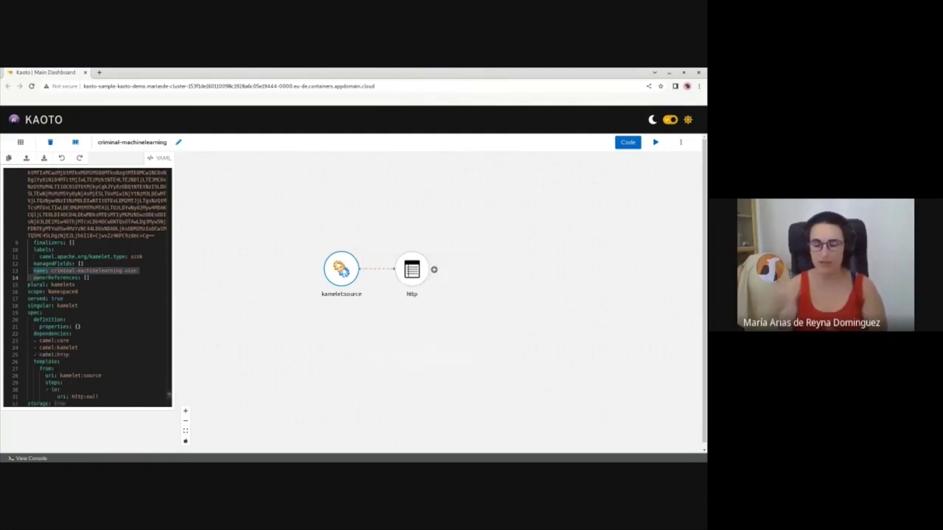
# Configure the http step with the previously used criminal-records URI ending in /suspect and the HTTP method POST
pyautogui.click(411, 268)
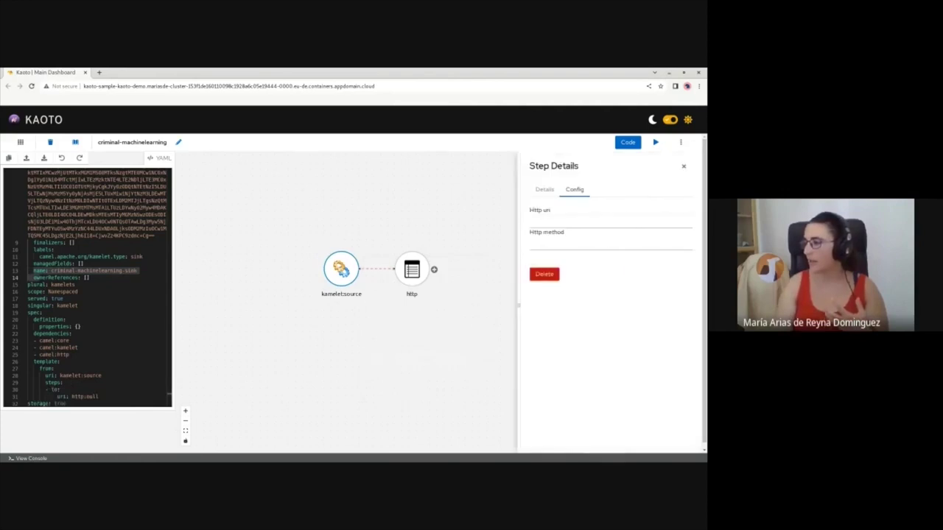
pyautogui.click(609, 221)
pyautogui.press('Down')
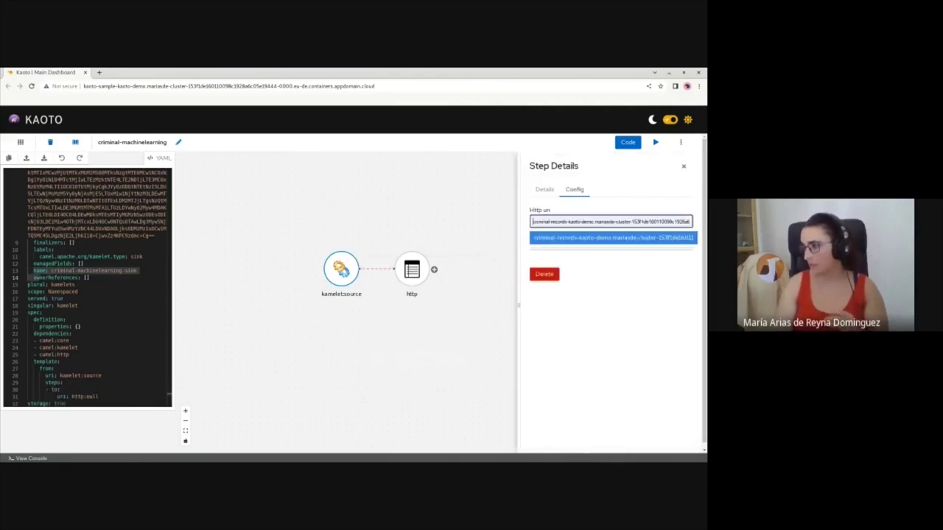
pyautogui.press('Return')
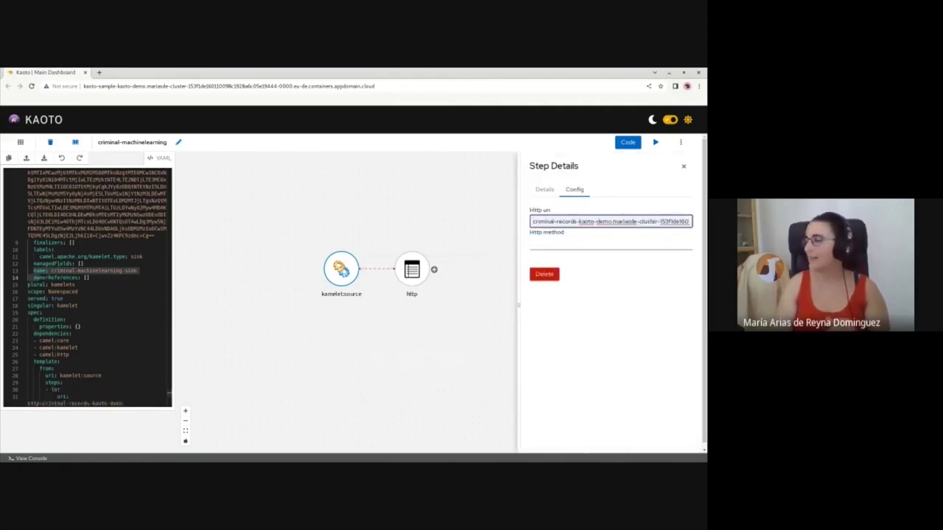
pyautogui.click(610, 243)
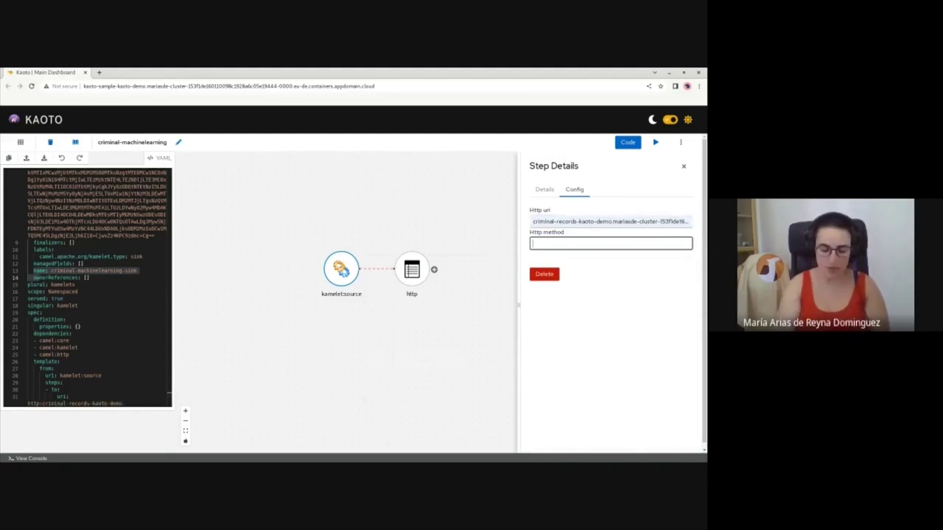
pyautogui.write('POST')
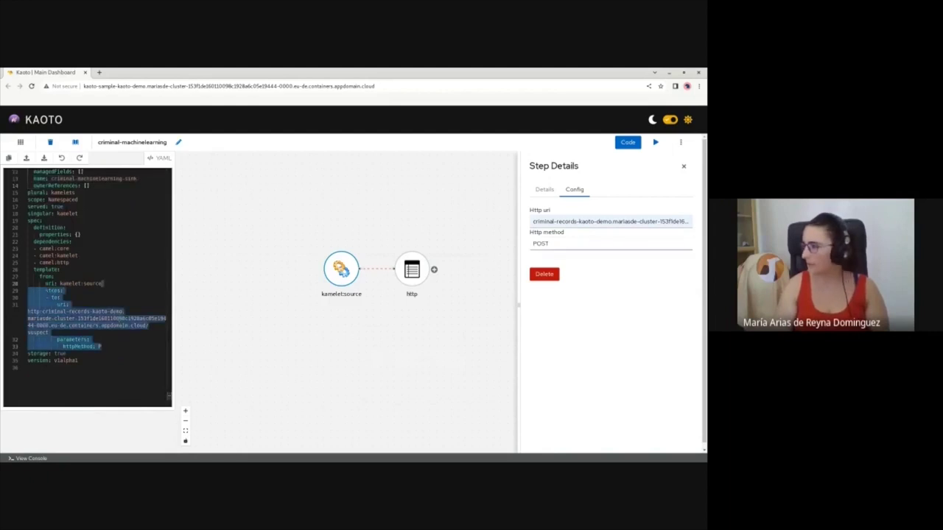
pyautogui.click(683, 165)
pyautogui.click(102, 346)
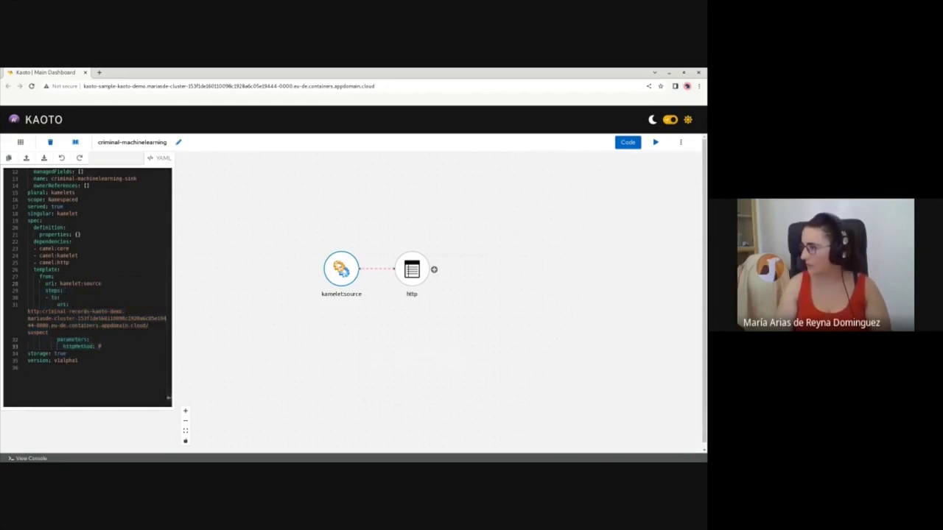
# Remove the trailing space from the http step's POST method and close the step's details
pyautogui.click(411, 269)
pyautogui.click(610, 243)
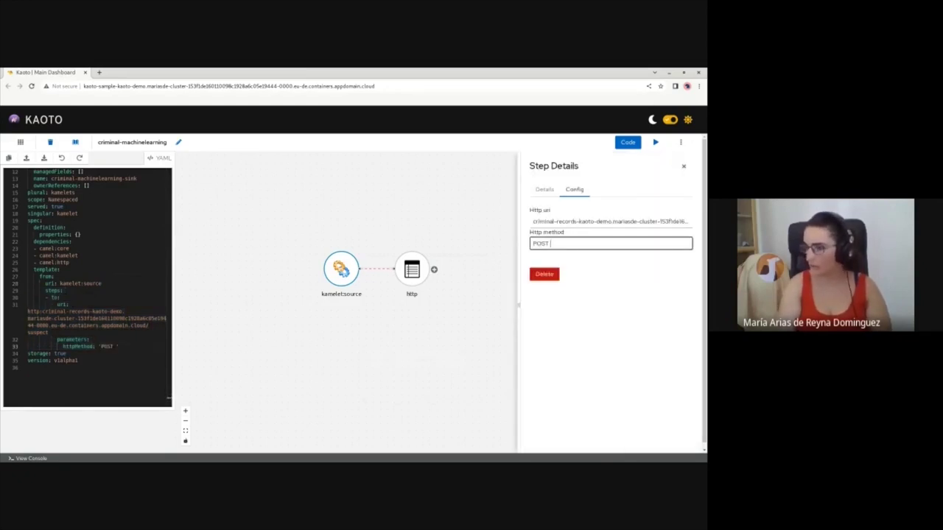
pyautogui.press('BackSpace')
pyautogui.click(683, 166)
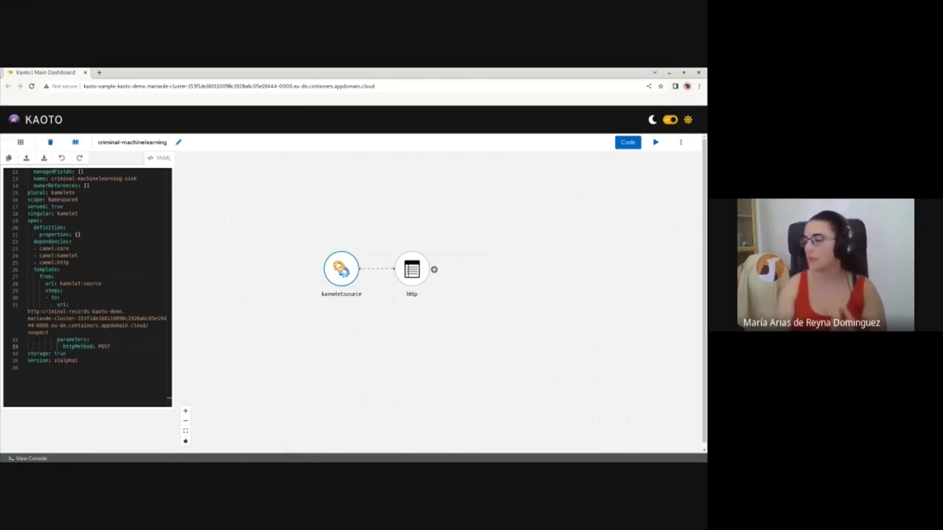
# Search the available steps for sql and append the sql step after the http step
pyautogui.click(434, 270)
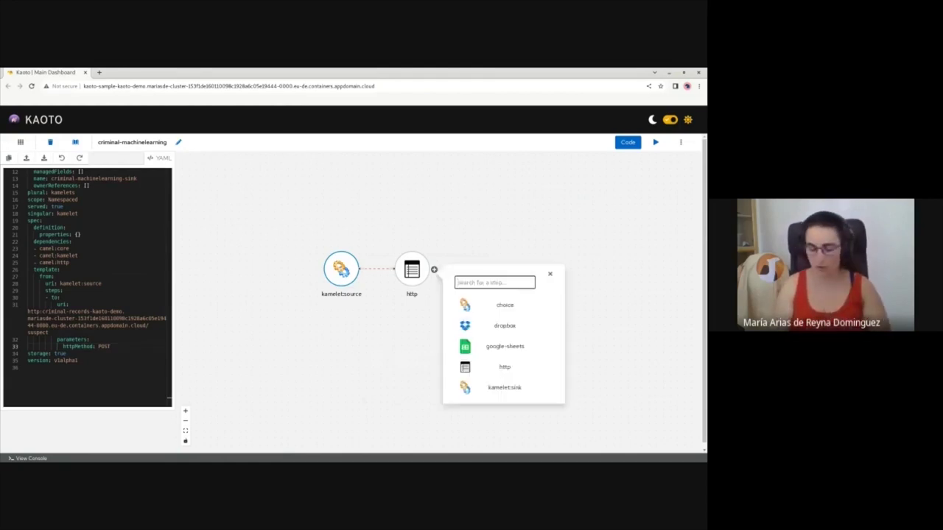
pyautogui.write('sql')
pyautogui.click(505, 305)
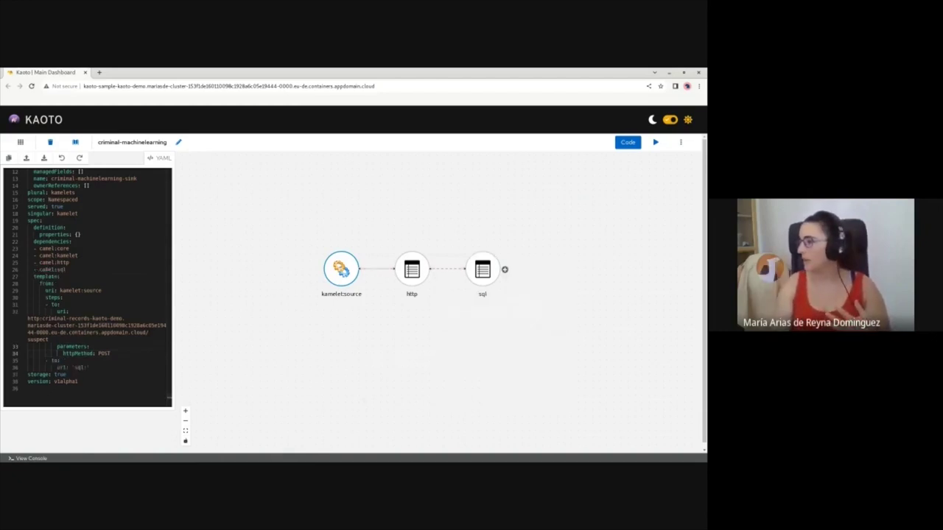
# Configure the sql step with query SELECT info FROM criminals WHERE IDENTIFIER = :#${body}, named parameters allowed, and data source #bean:{{dsBean}}
pyautogui.click(482, 270)
pyautogui.click(611, 221)
pyautogui.press('Down')
pyautogui.press('Return')
pyautogui.click(532, 254)
pyautogui.click(611, 243)
pyautogui.press('Down')
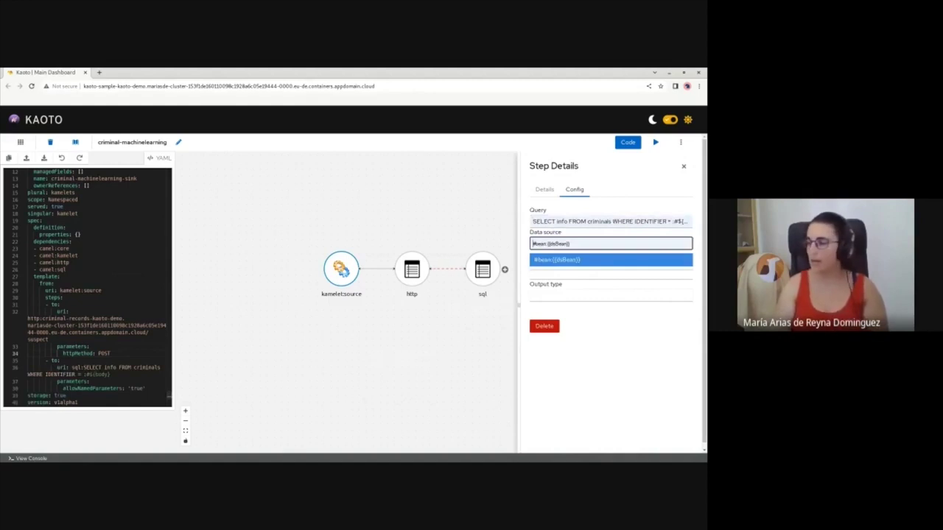
pyautogui.press('Return')
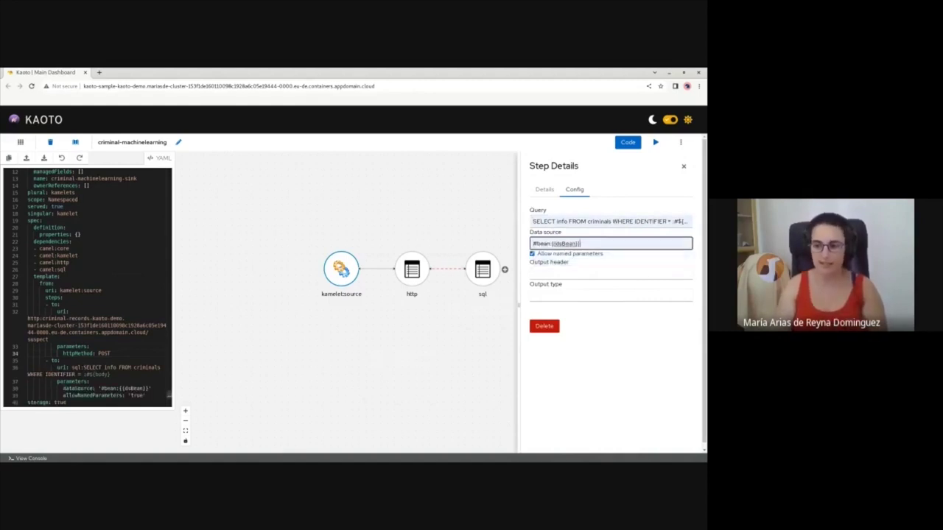
# Paste the dsBean data source definition into the YAML template, including the database username, password, url and driver class org.postgresql.Driver
pyautogui.hotkey('alt', 'Tab')
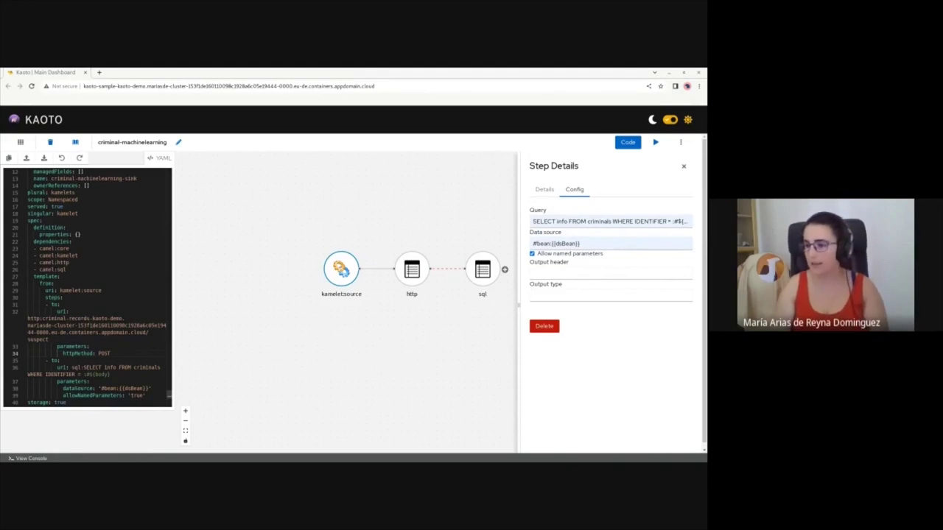
pyautogui.hotkey('ctrl', 'v')
pyautogui.moveTo(46, 284); pyautogui.dragTo(83, 305)
pyautogui.doubleClick(73, 290)
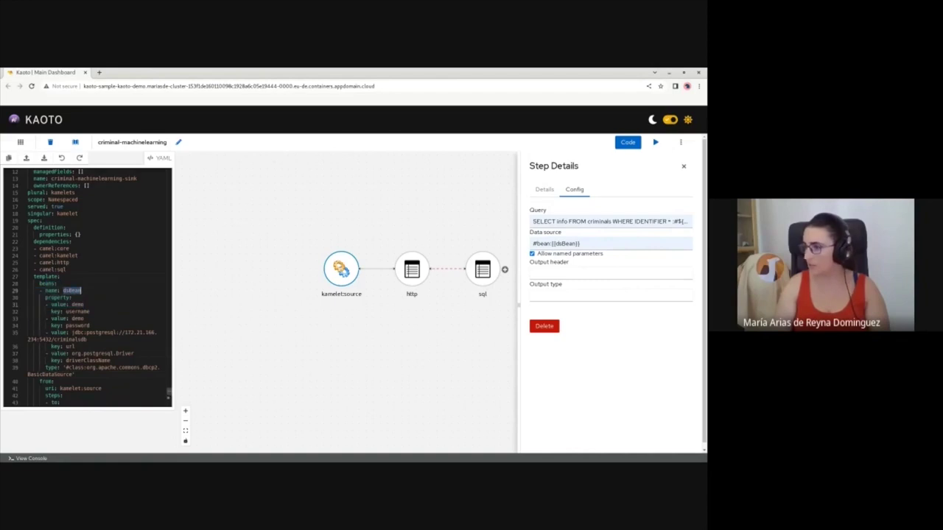
pyautogui.doubleClick(78, 311)
pyautogui.doubleClick(78, 326)
pyautogui.doubleClick(70, 346)
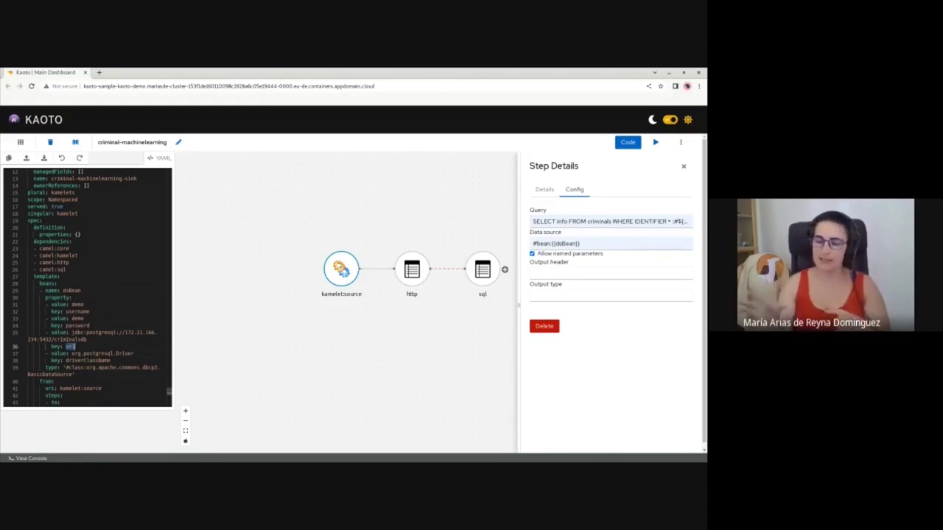
# Add the dependencies mvn:org.postgresql:postgresql:42.3.6 and mvn:org.apache.commons:commons-dbcp2:2.9.0 below camel:sql in the YAML
pyautogui.moveTo(81, 234); pyautogui.dragTo(66, 269)
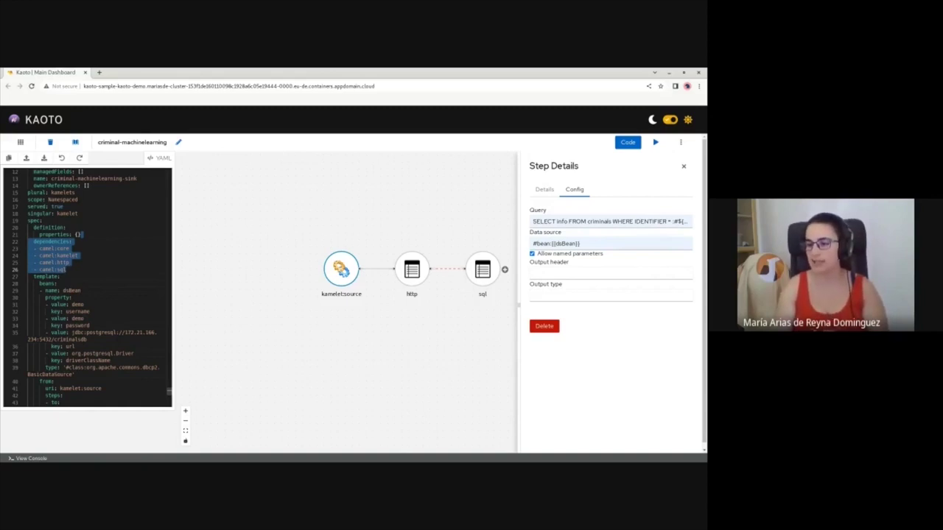
pyautogui.doubleClick(121, 368)
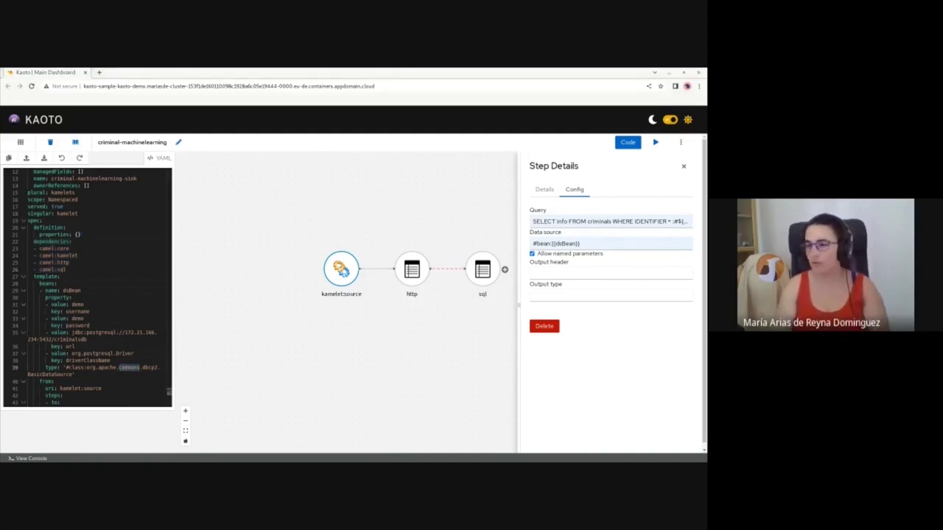
pyautogui.hotkey('alt', 'Tab')
pyautogui.write('- mvn:org.postgresql:postgresql:42.3.6 - mvn:org.apache.commons:commons-dbcp2:2.9.0')
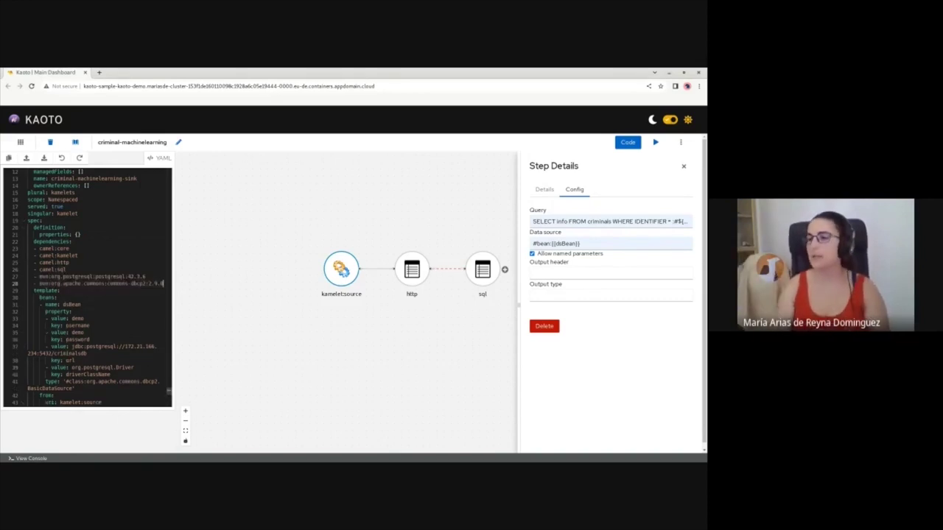
pyautogui.scroll(-3, 89, 288)
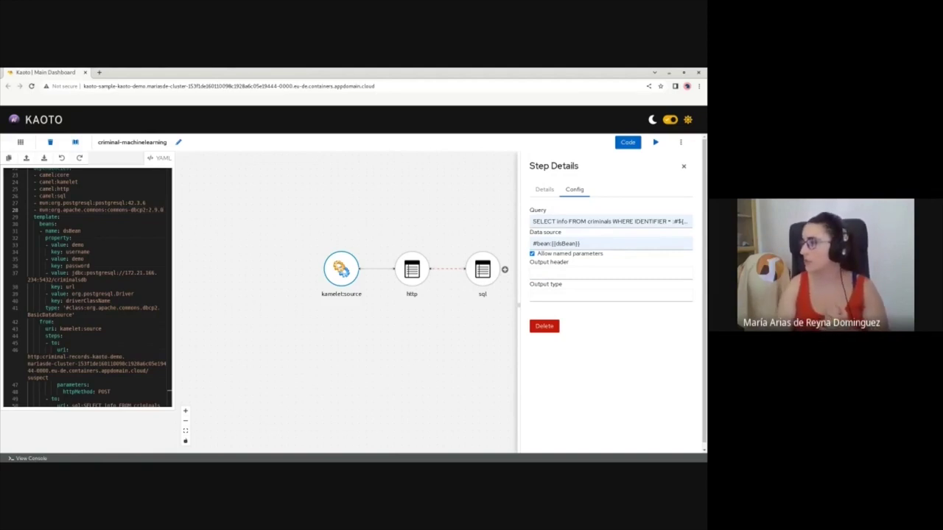
# Close the sql step's details and append a set-body step after it
pyautogui.press('Escape')
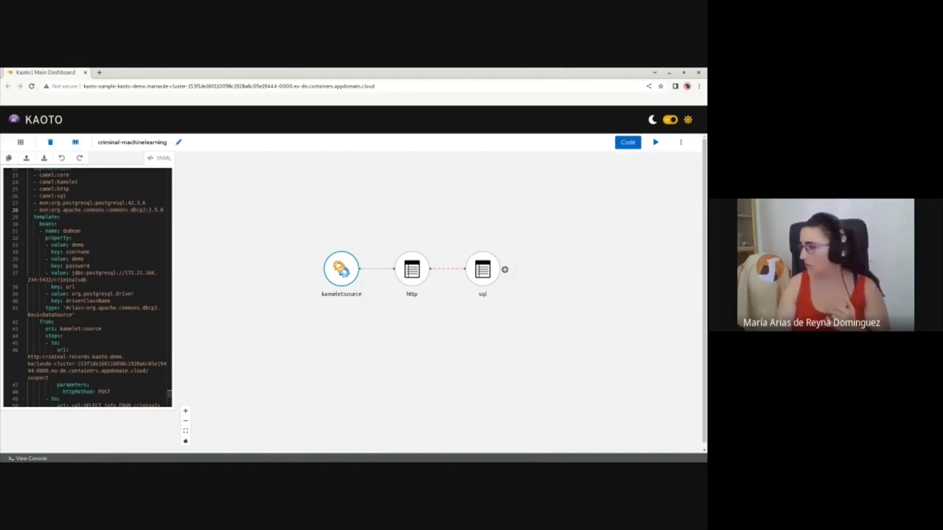
pyautogui.click(504, 269)
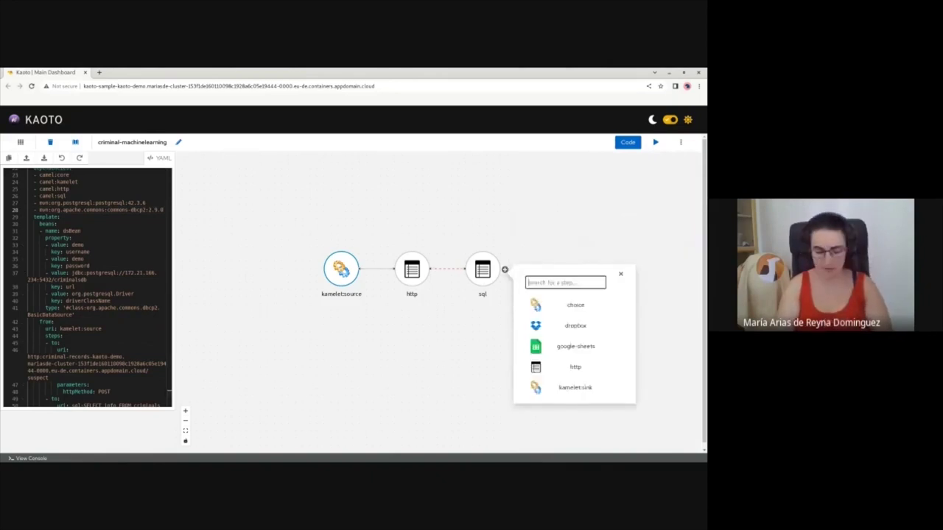
pyautogui.write('set-bo')
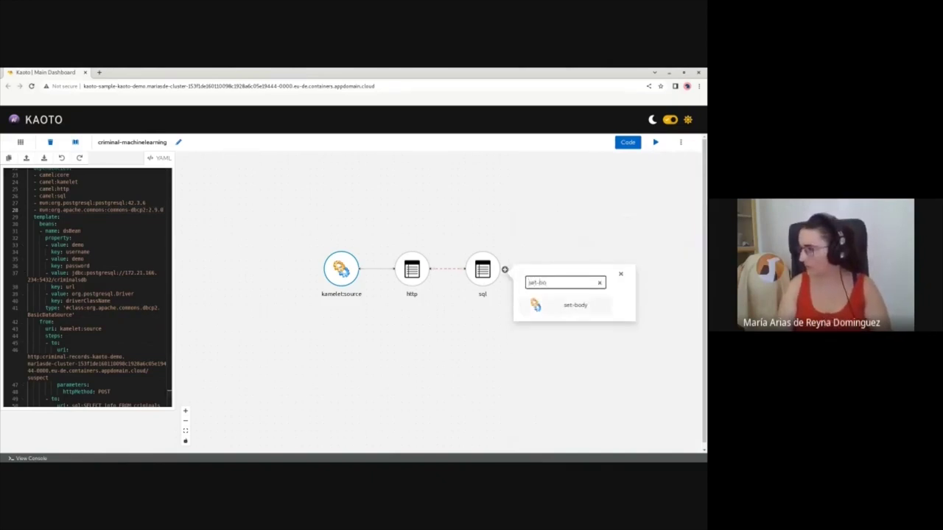
pyautogui.click(594, 305)
# Set the set-body step's Simple expression to ${body[0]['info']}
pyautogui.click(553, 269)
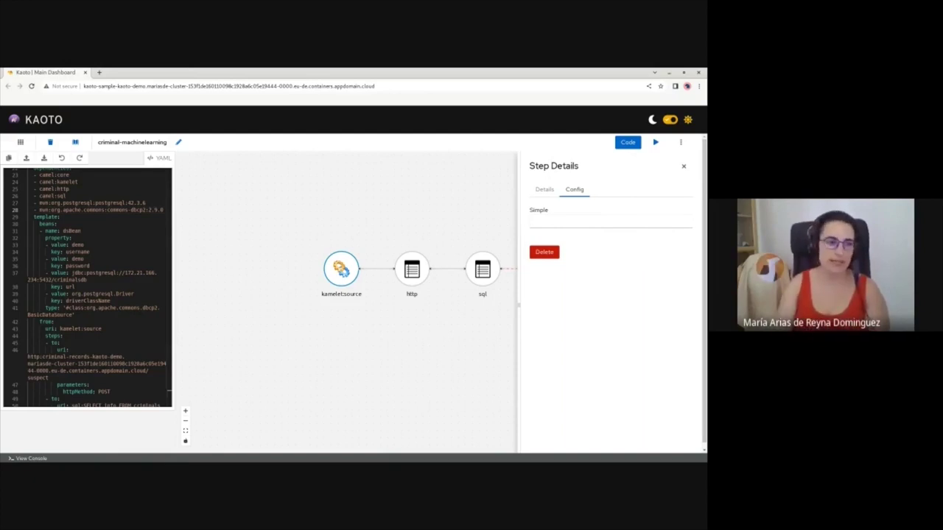
pyautogui.click(610, 220)
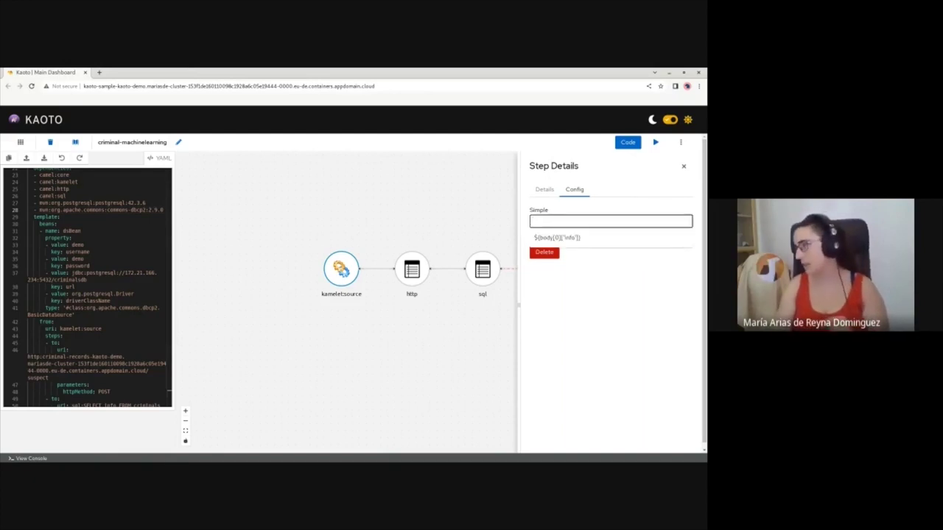
pyautogui.click(564, 237)
pyautogui.doubleClick(543, 221)
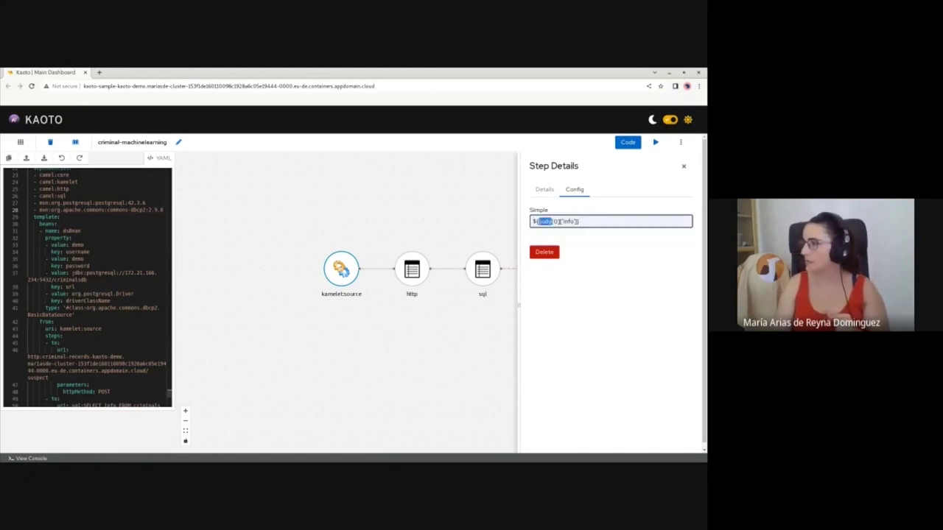
pyautogui.moveTo(559, 221); pyautogui.dragTo(552, 220)
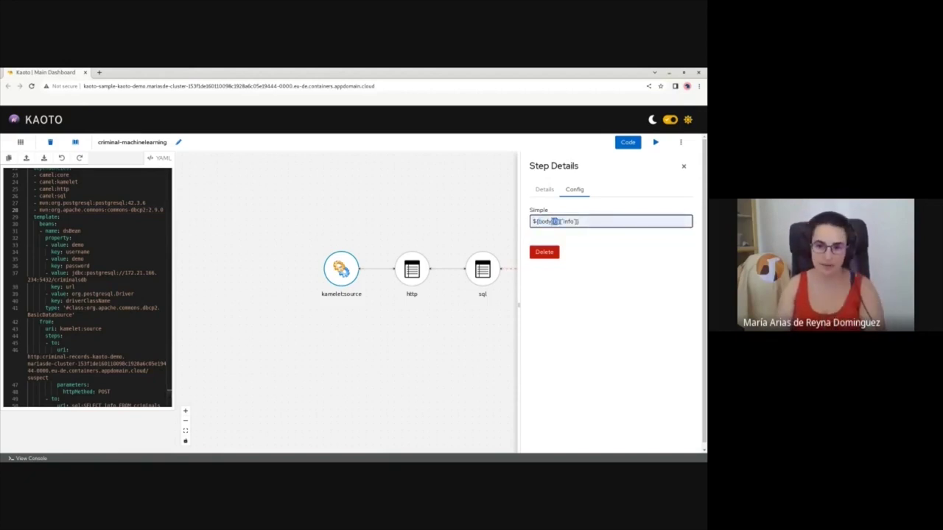
pyautogui.doubleClick(568, 221)
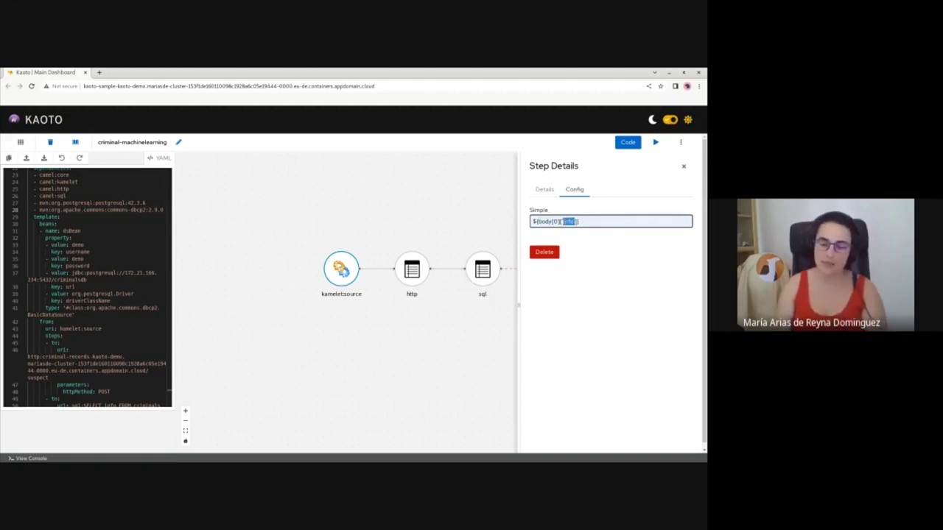
# Close the set-body step's details and append a kamelet:sink step at the end of the flow
pyautogui.press('Escape')
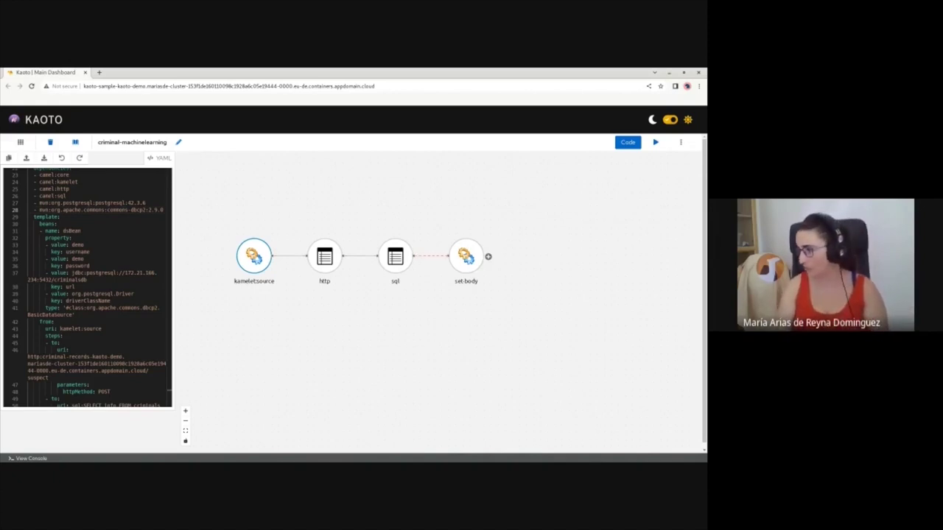
pyautogui.click(488, 256)
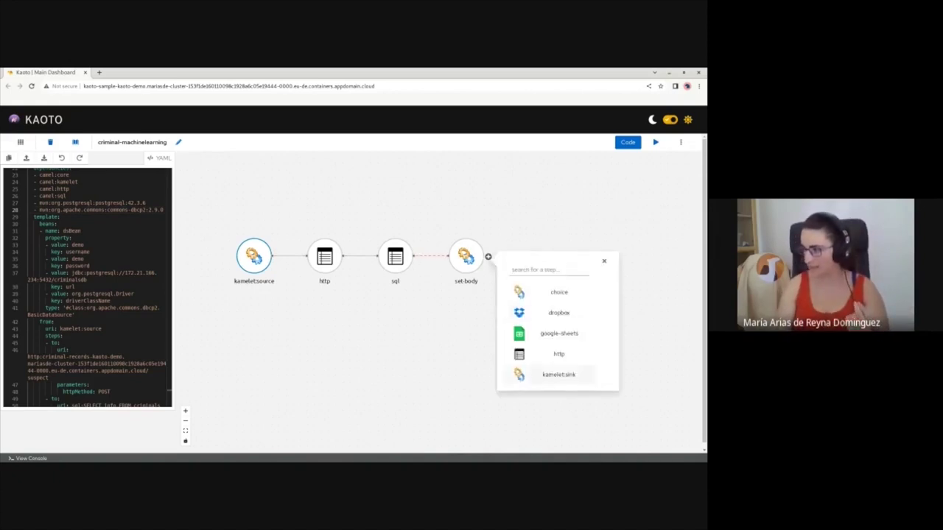
pyautogui.click(558, 374)
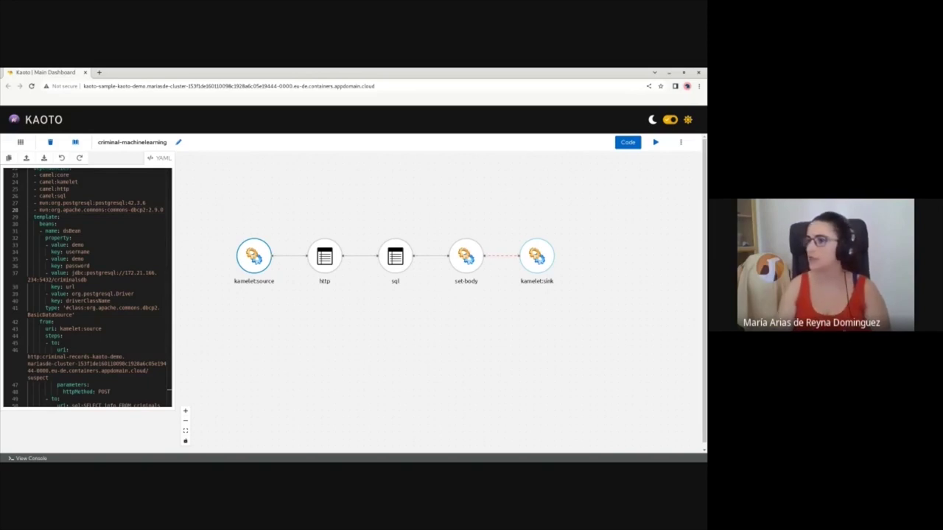
# Check the Kamelet's name, description, namespace and type in the settings and close them without changes
pyautogui.click(679, 142)
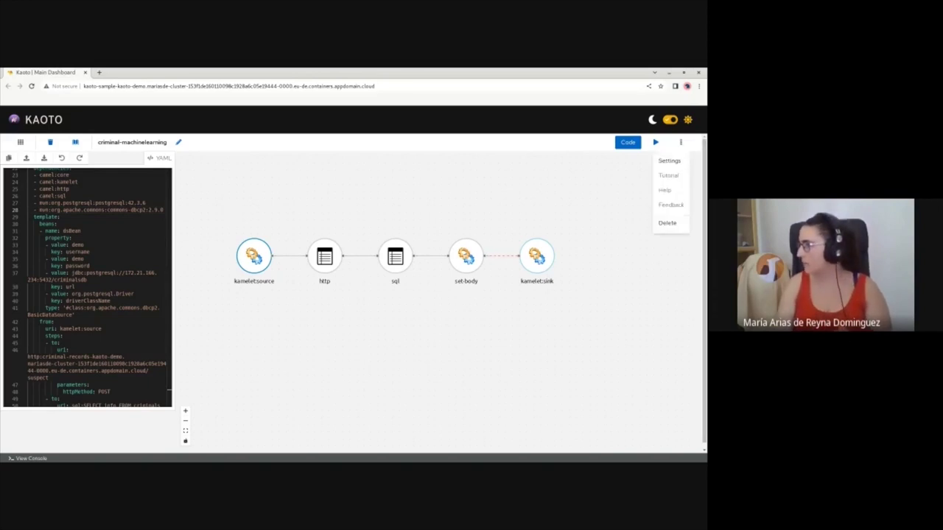
pyautogui.click(668, 161)
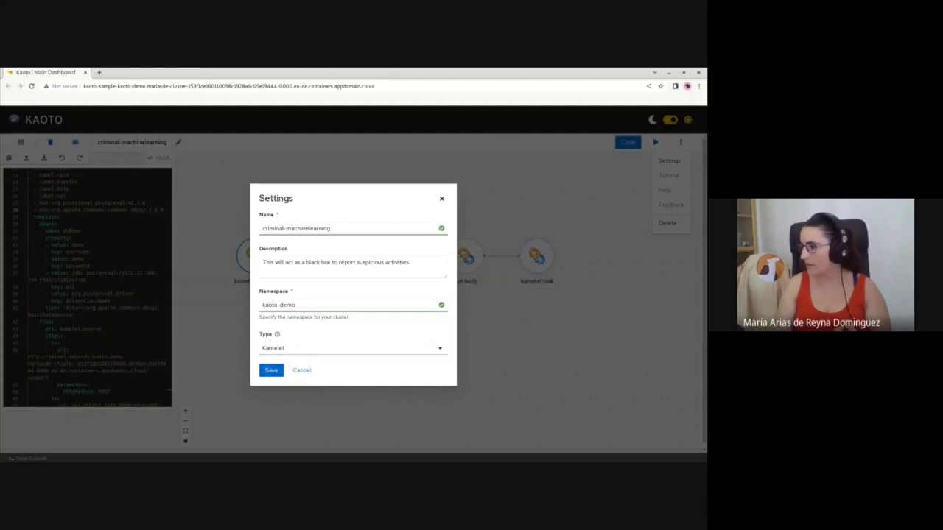
pyautogui.press('Escape')
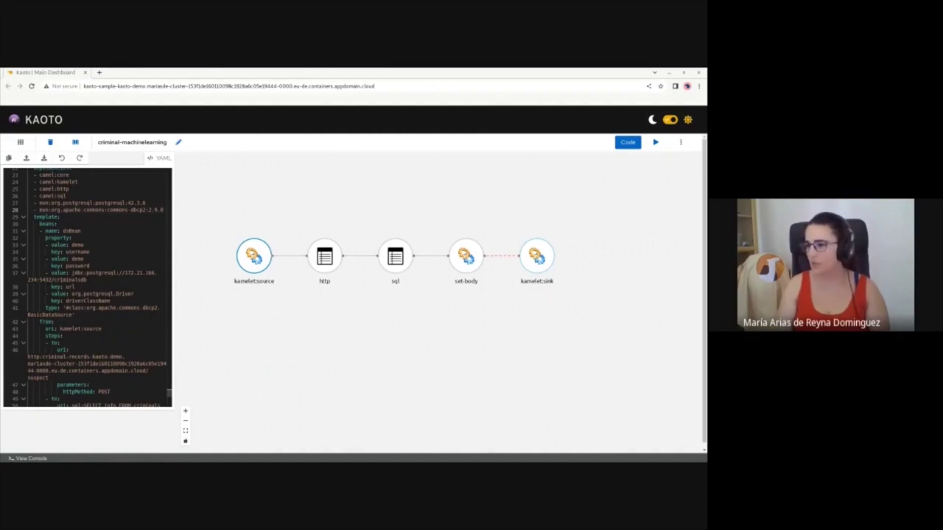
# Replace the empty properties in the YAML definition with a string dummyProperty described "Because it is useless" and titled "You don't need to fill this"
pyautogui.scroll(5, 88, 288)
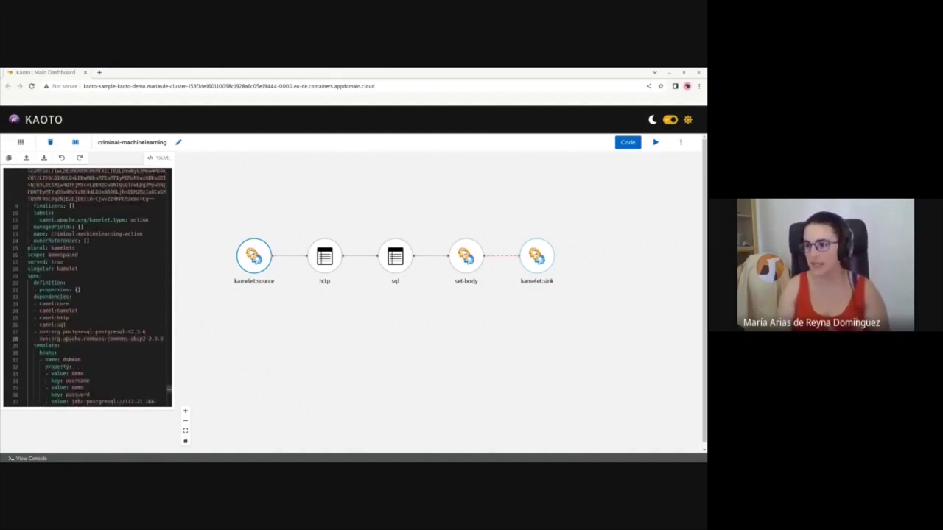
pyautogui.moveTo(39, 290); pyautogui.dragTo(66, 282)
pyautogui.write("properties:       dummyProperty:         description: Because it is useless         title: You don't need to fill this         type: string")
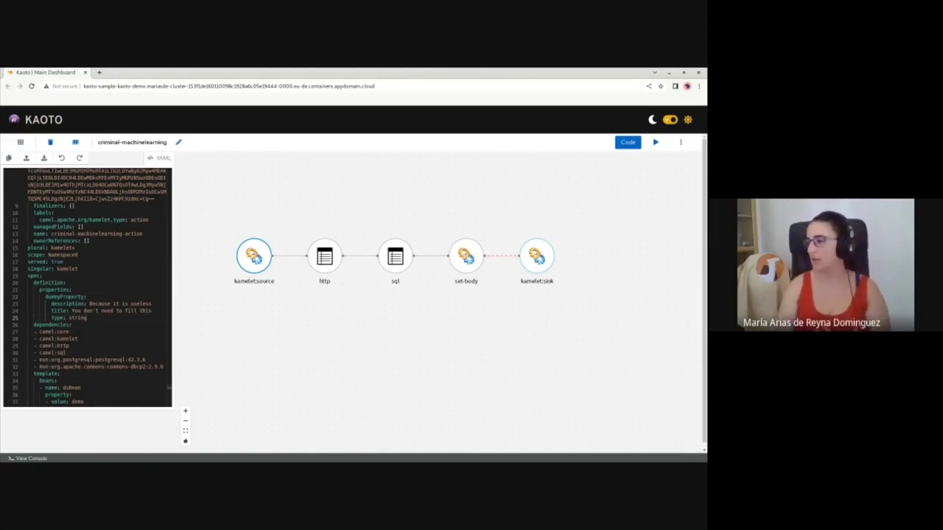
# Review the sql step's query, the dummyProperty block and the rest of the YAML, and the set-body step's configuration
pyautogui.click(395, 255)
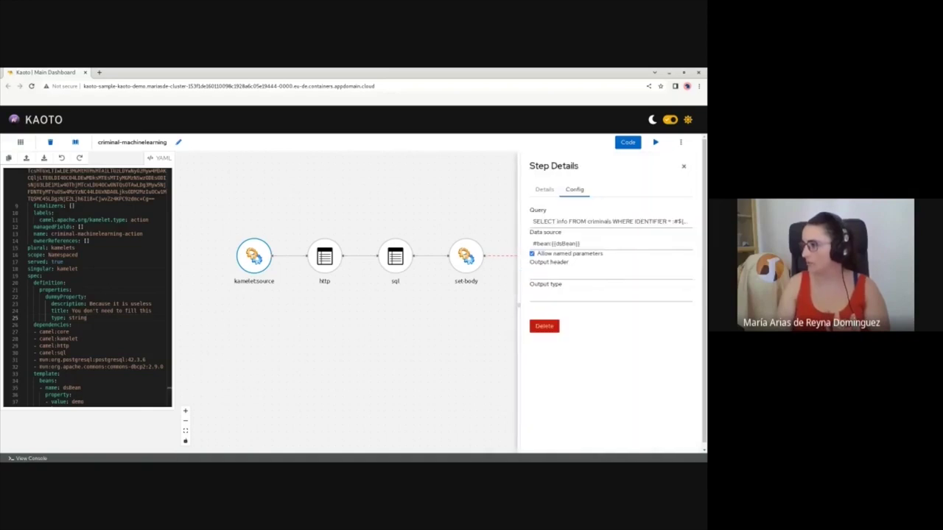
pyautogui.moveTo(531, 221); pyautogui.dragTo(641, 221)
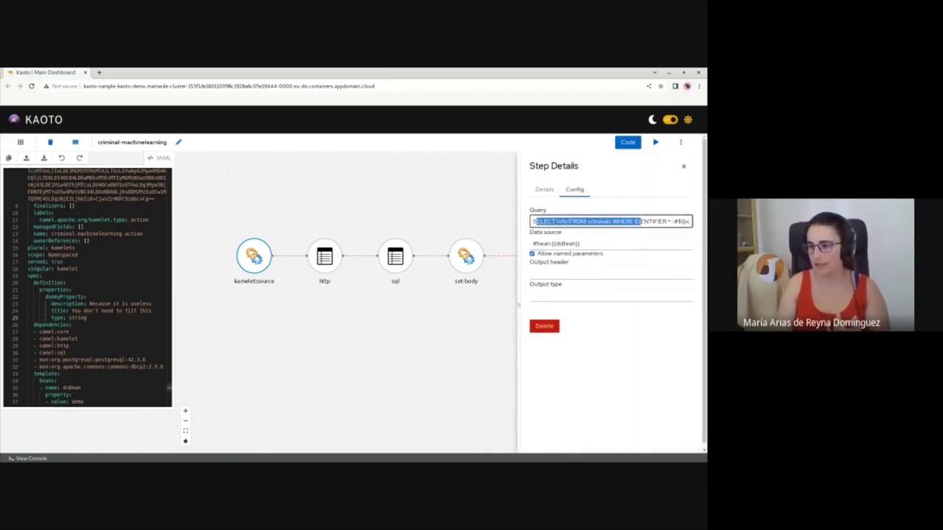
pyautogui.moveTo(99, 318); pyautogui.dragTo(87, 296)
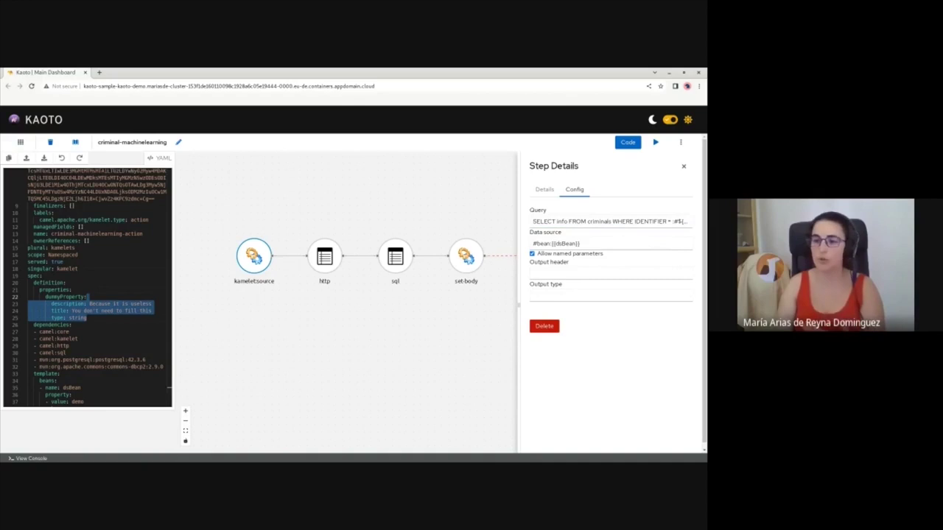
pyautogui.click(67, 297)
pyautogui.scroll(-6, 87, 287)
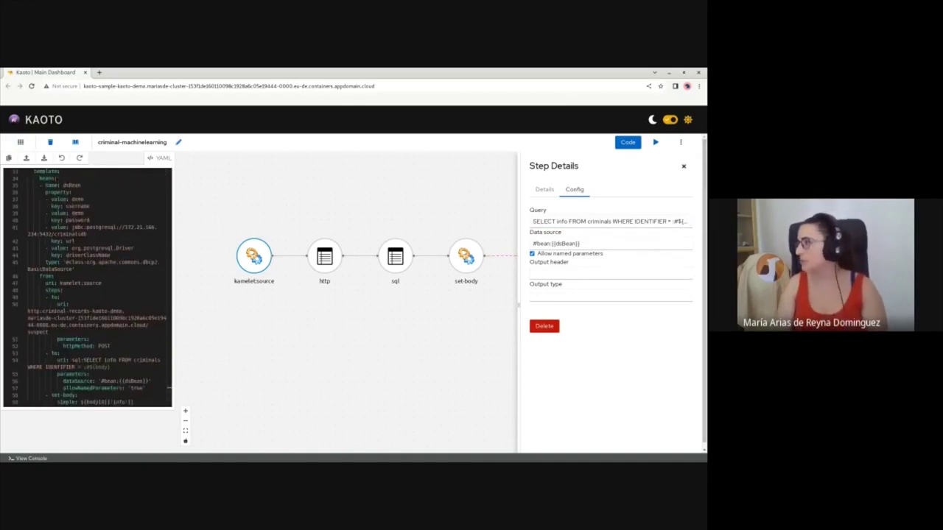
pyautogui.click(682, 165)
pyautogui.click(465, 255)
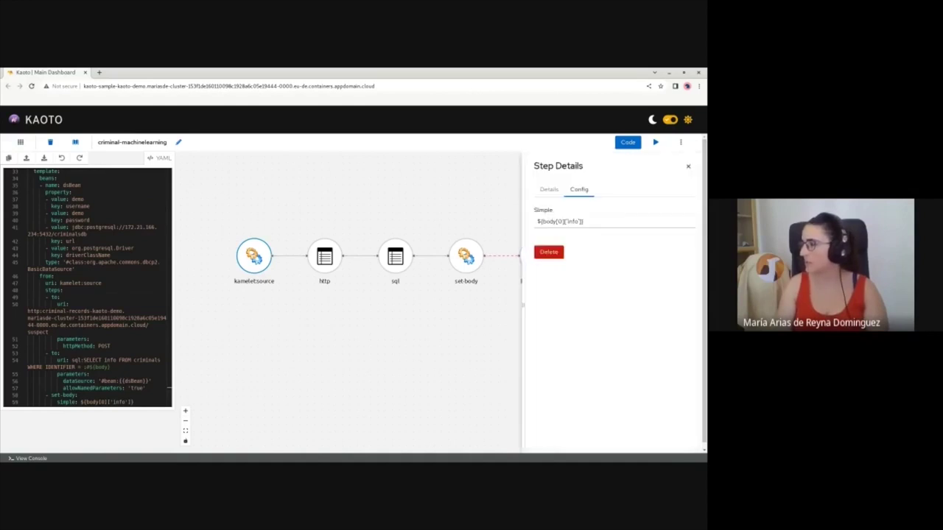
pyautogui.press('Escape')
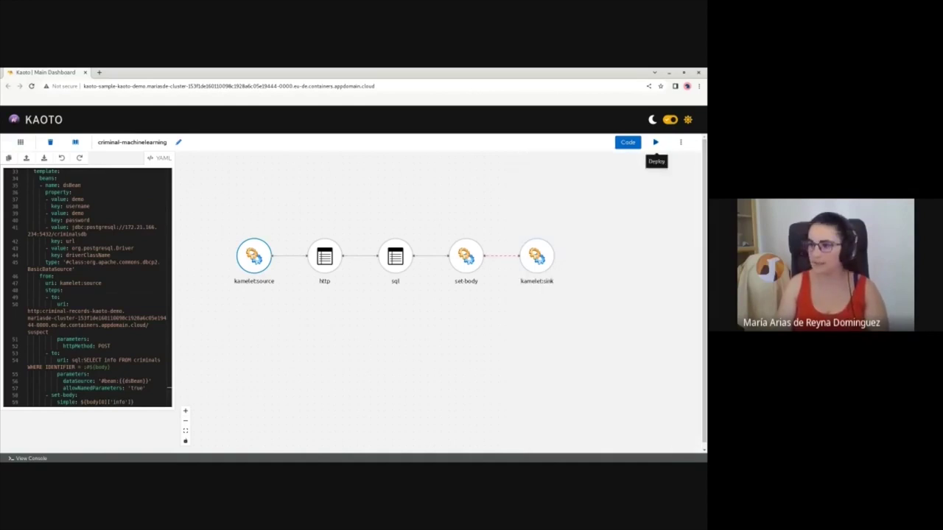
# Deploy the Kamelet and look through the list of deployments for criminal-machinelearning-action and the other Kamelets
pyautogui.click(655, 142)
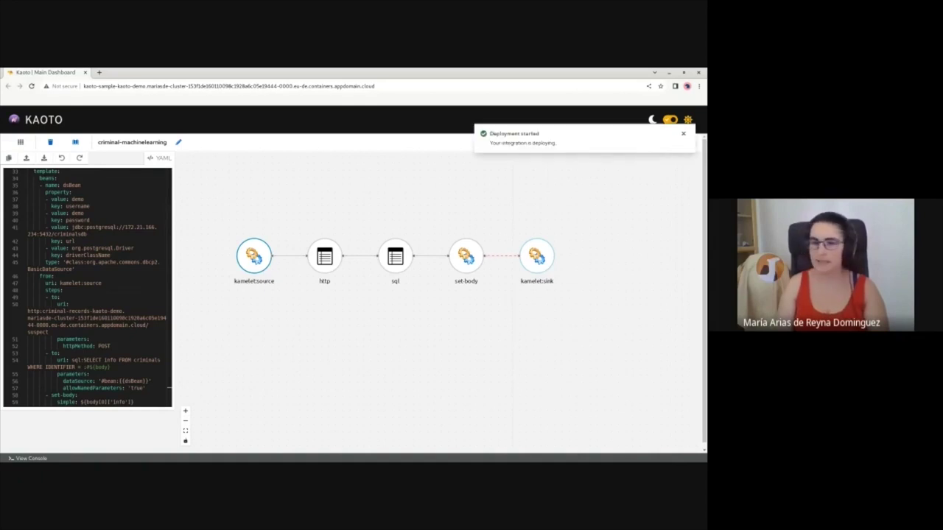
pyautogui.click(21, 142)
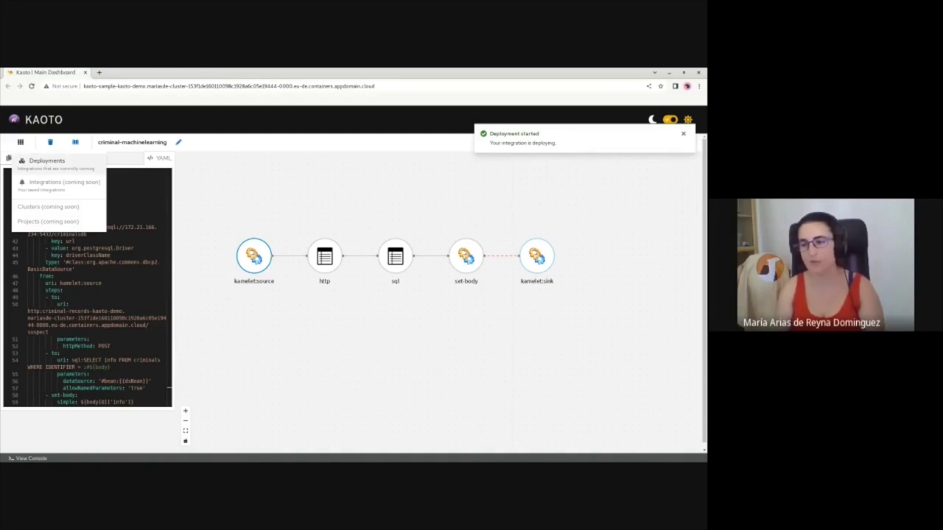
pyautogui.click(46, 161)
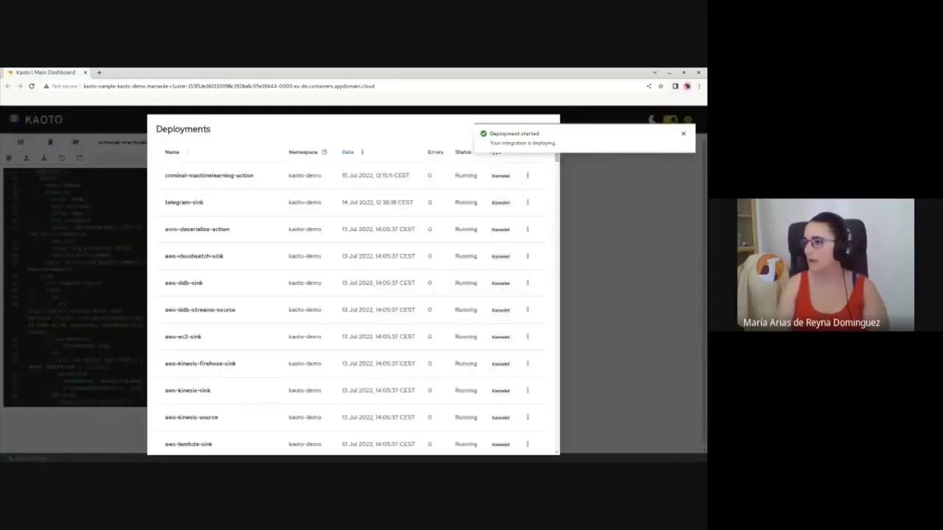
pyautogui.moveTo(165, 175); pyautogui.dragTo(510, 176)
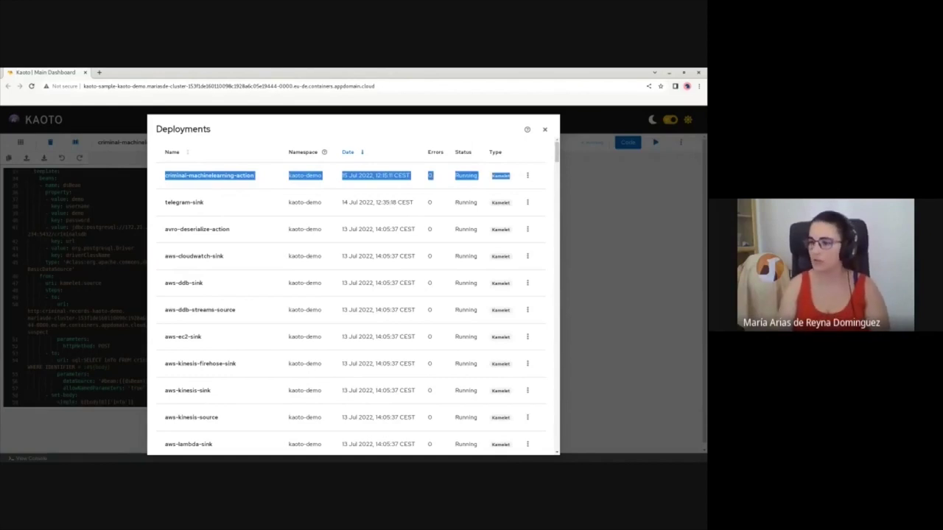
pyautogui.scroll(-10, 353, 294)
pyautogui.scroll(-12, 353, 295)
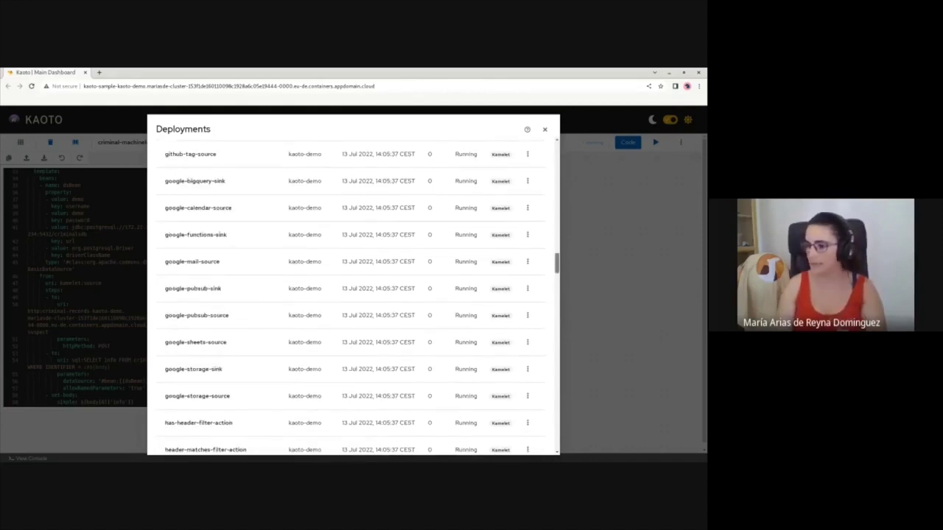
pyautogui.scroll(-15, 353, 295)
pyautogui.scroll(20, 353, 294)
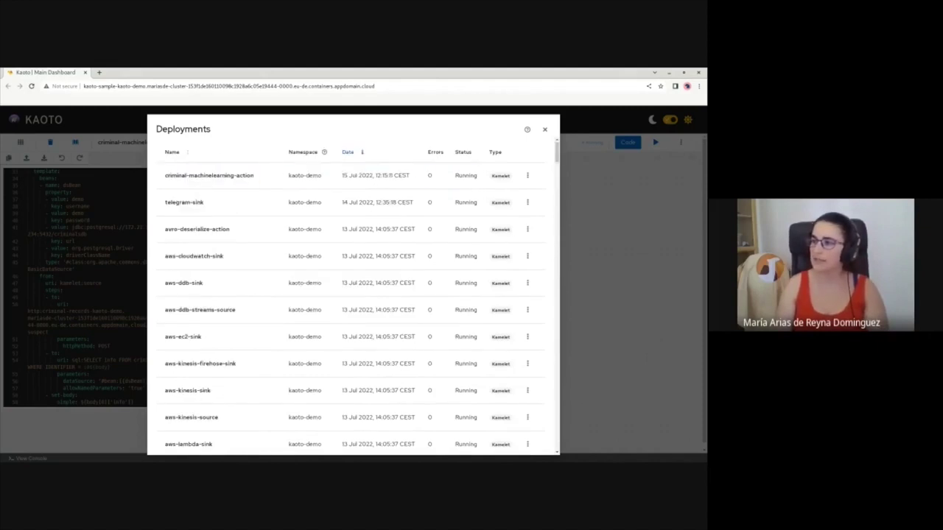
# Check the criminal-machinelearning-action entry in the deployments list and close the list
pyautogui.moveTo(165, 175); pyautogui.dragTo(515, 175)
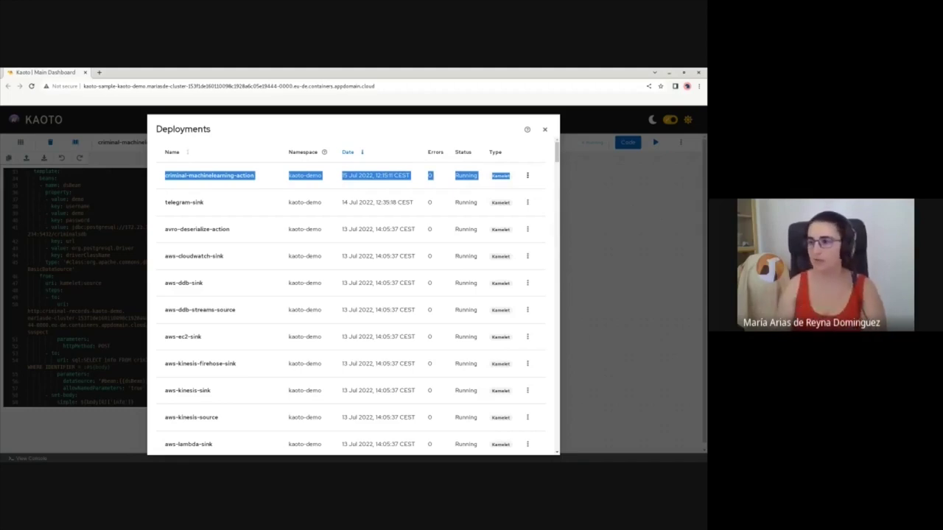
pyautogui.press('Escape')
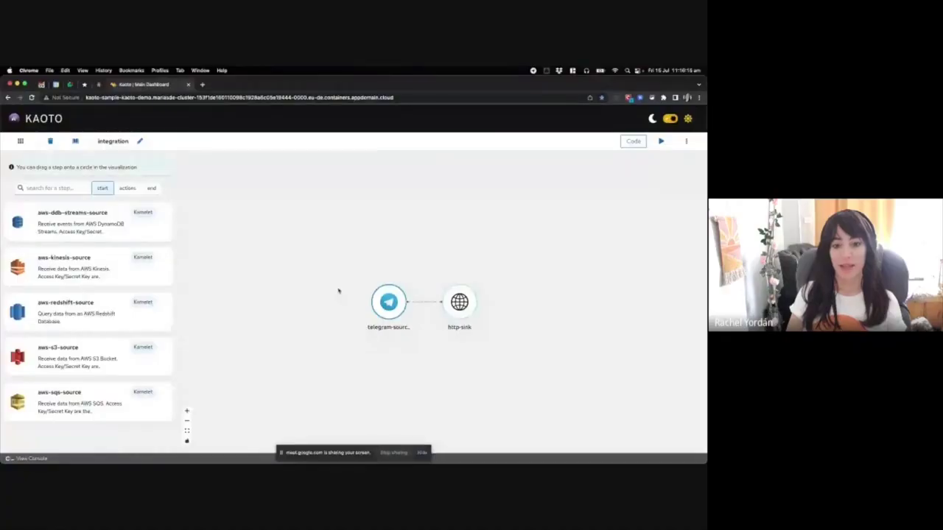
# Set the integration's namespace to kaoto-demo in its settings and save them
pyautogui.click(686, 141)
pyautogui.click(673, 161)
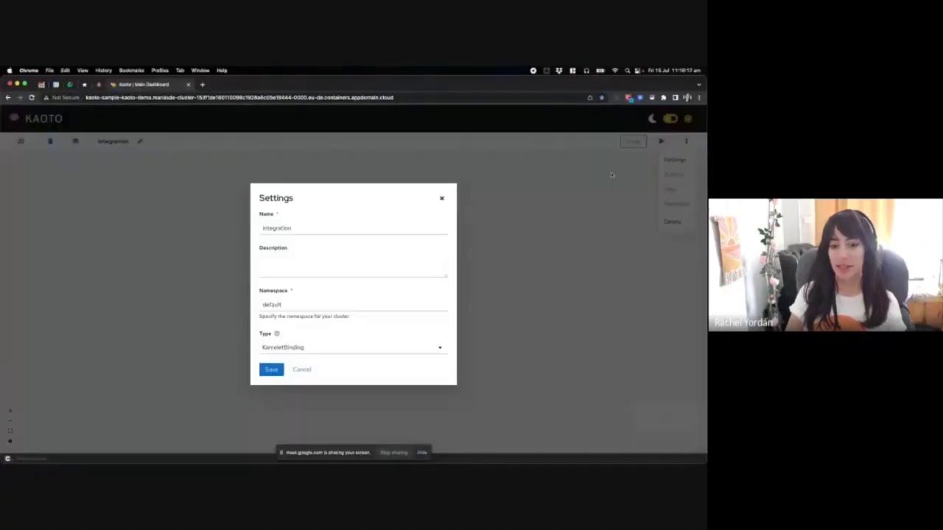
pyautogui.doubleClick(334, 304)
pyautogui.write('KAOTOkao')
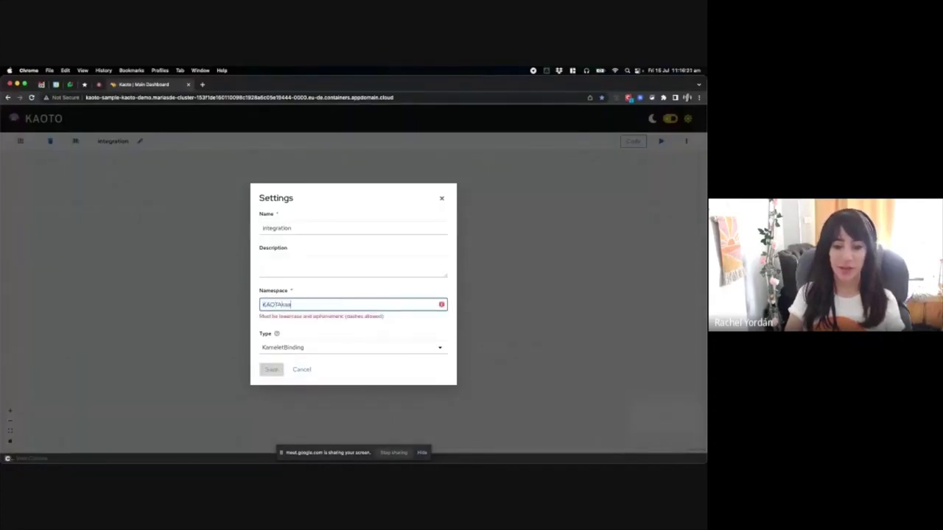
pyautogui.press('super+a')
pyautogui.write('kaoto-demo')
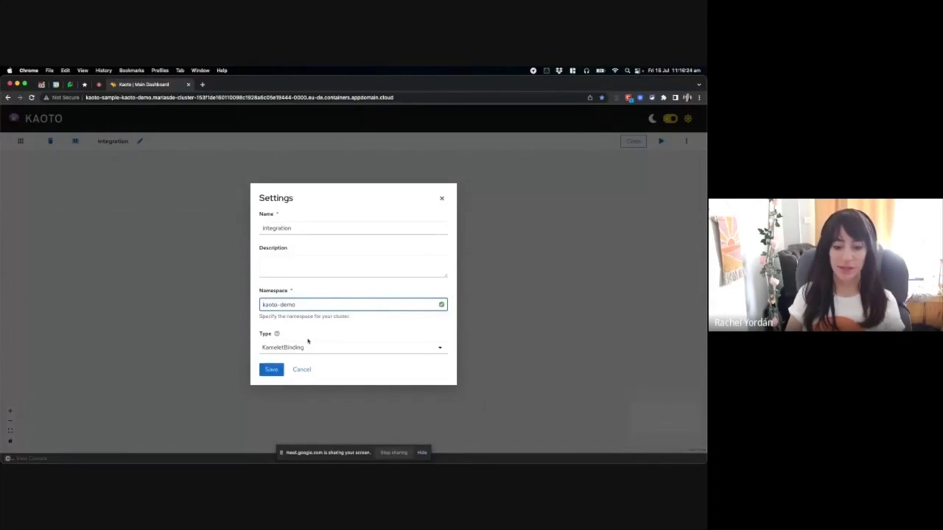
pyautogui.click(269, 370)
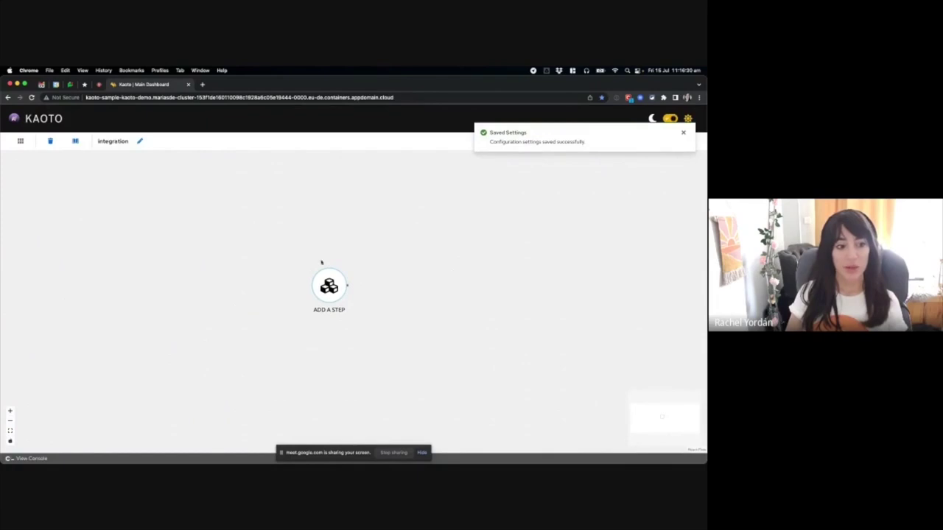
# Find the telegram-source Kamelet in the step catalog and place it on the empty start step of the integration
pyautogui.click(332, 284)
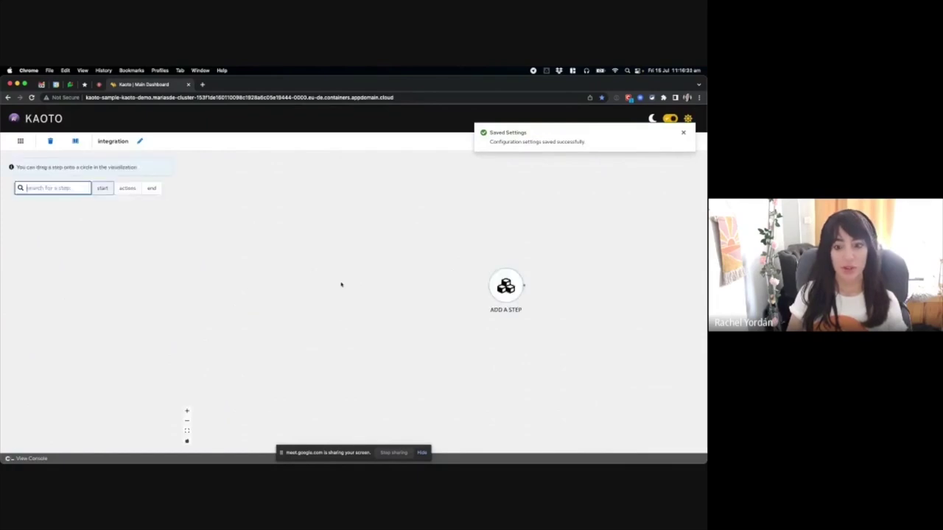
pyautogui.click(51, 187)
pyautogui.write('tele')
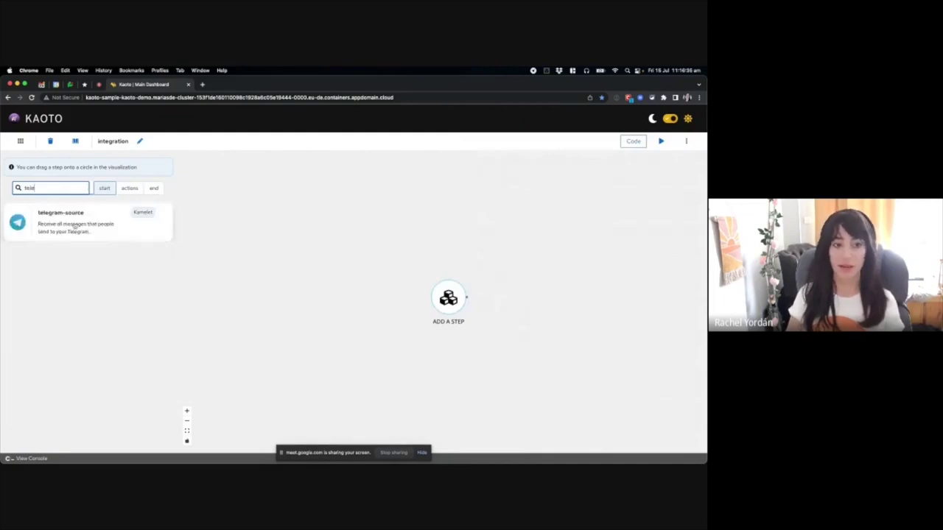
pyautogui.moveTo(73, 223); pyautogui.dragTo(456, 304)
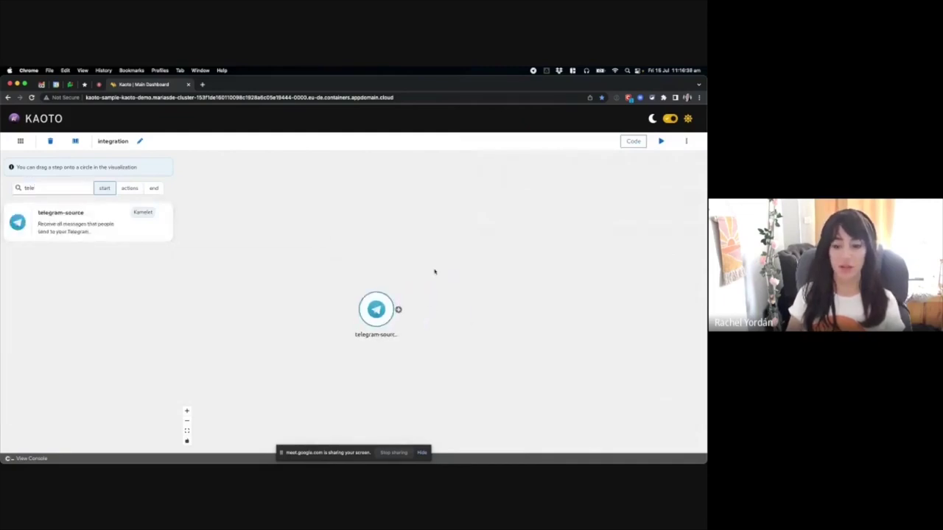
# Append the criminal-machinelearning-action step after telegram-source and a telegram-sink step after that
pyautogui.click(397, 310)
pyautogui.write('cri')
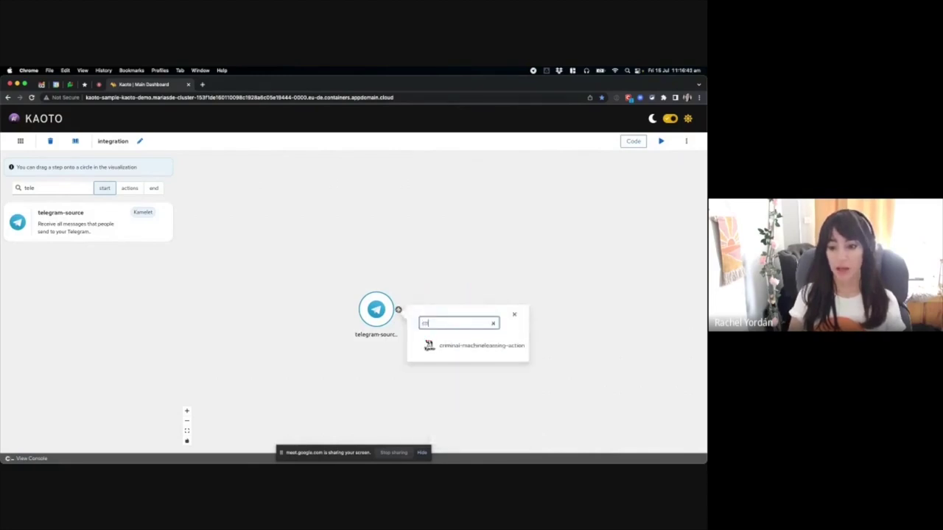
pyautogui.click(454, 352)
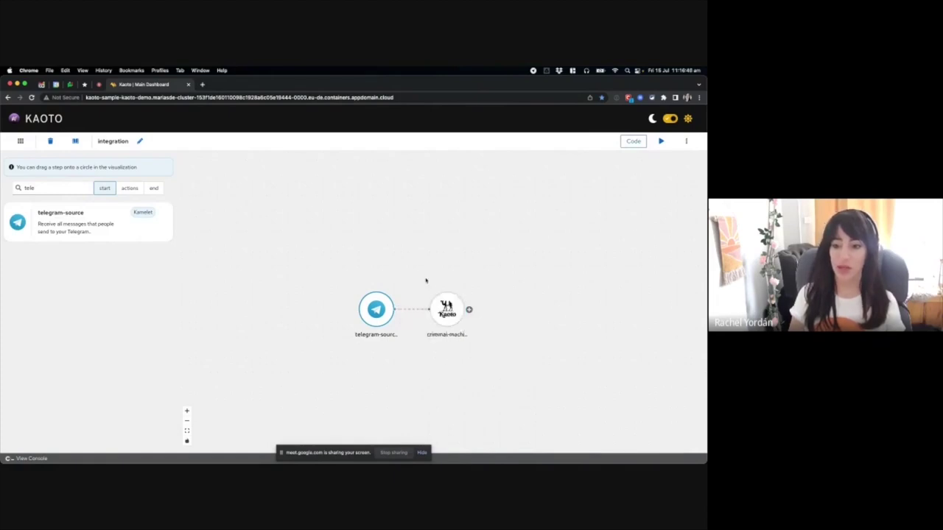
pyautogui.click(470, 310)
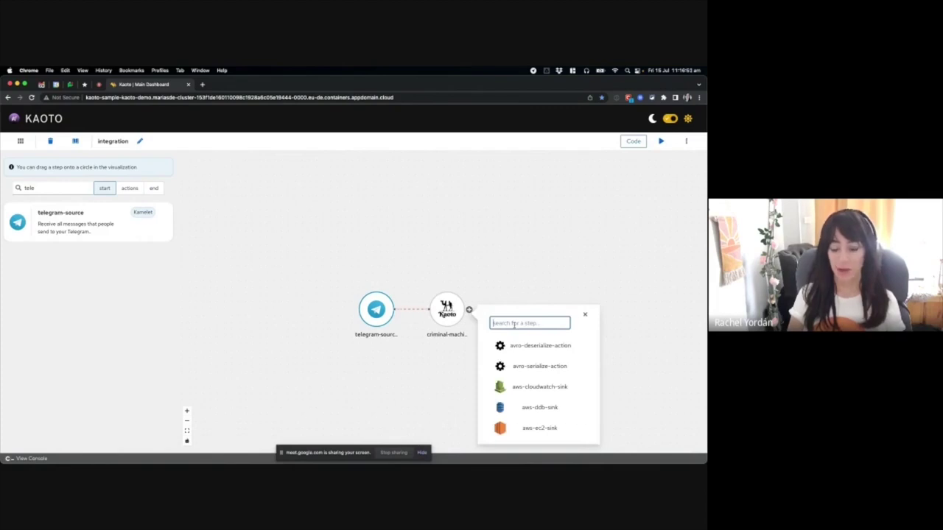
pyautogui.write('tele')
pyautogui.click(523, 344)
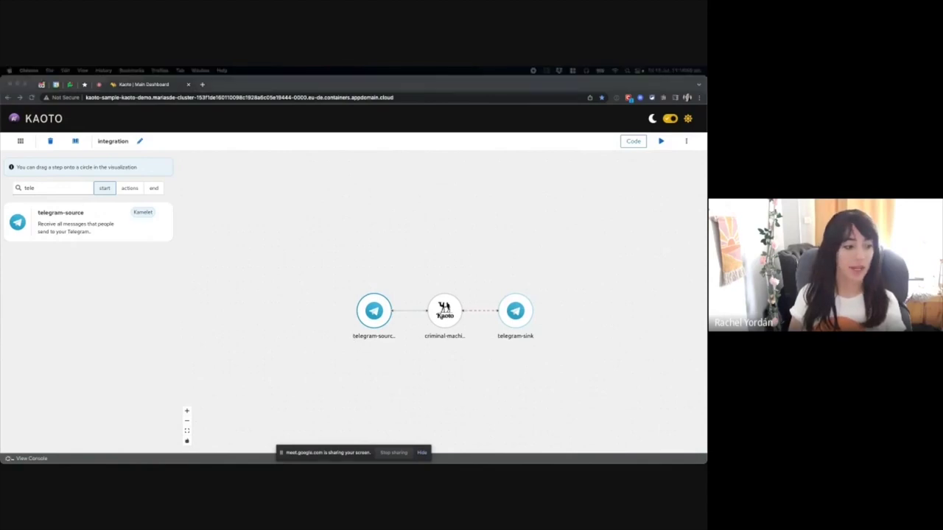
pyautogui.click(339, 247)
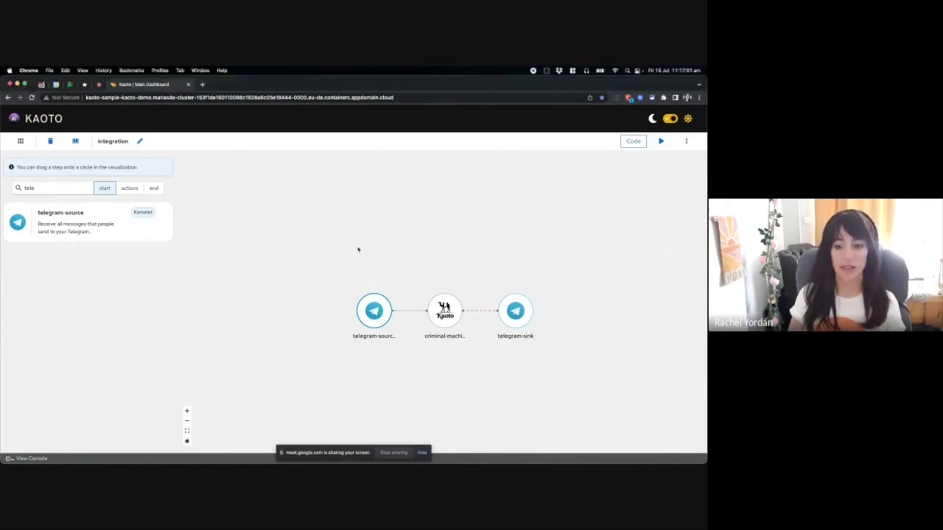
# Paste the authorization token into the telegram-source configuration and check the criminal-machinelearning-action step's configuration
pyautogui.click(374, 310)
pyautogui.click(576, 220)
pyautogui.press('super+v')
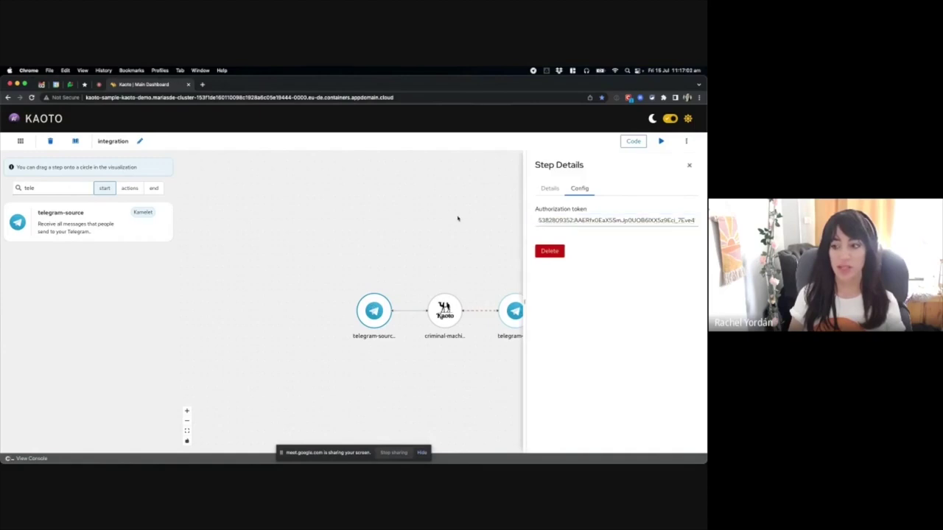
pyautogui.click(442, 312)
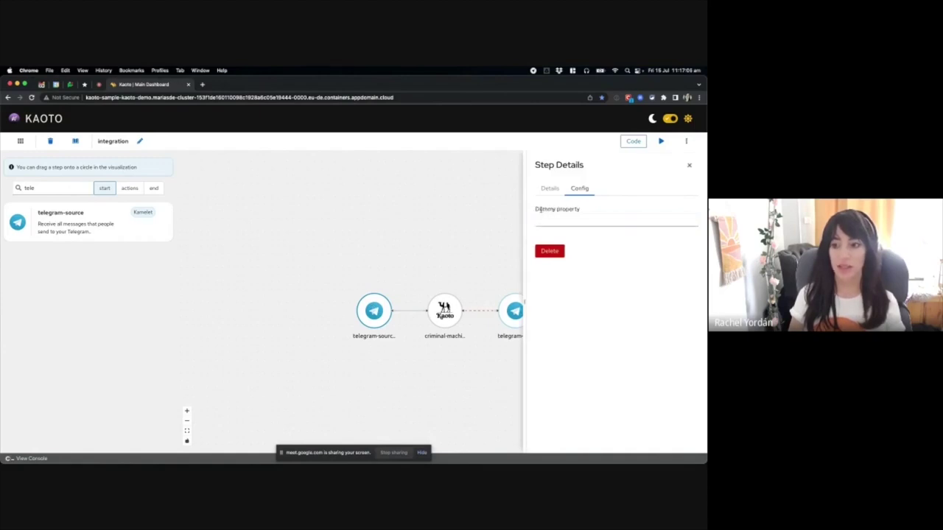
pyautogui.moveTo(469, 246); pyautogui.dragTo(425, 234)
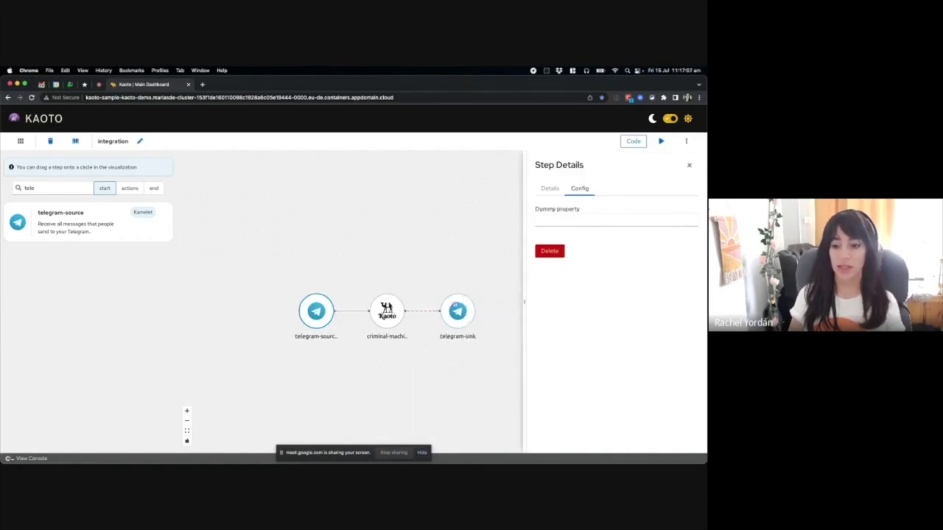
# Paste the authorization token into the telegram-sink configuration, leave its chat id empty and close the step details
pyautogui.click(457, 309)
pyautogui.click(552, 218)
pyautogui.press('super+v')
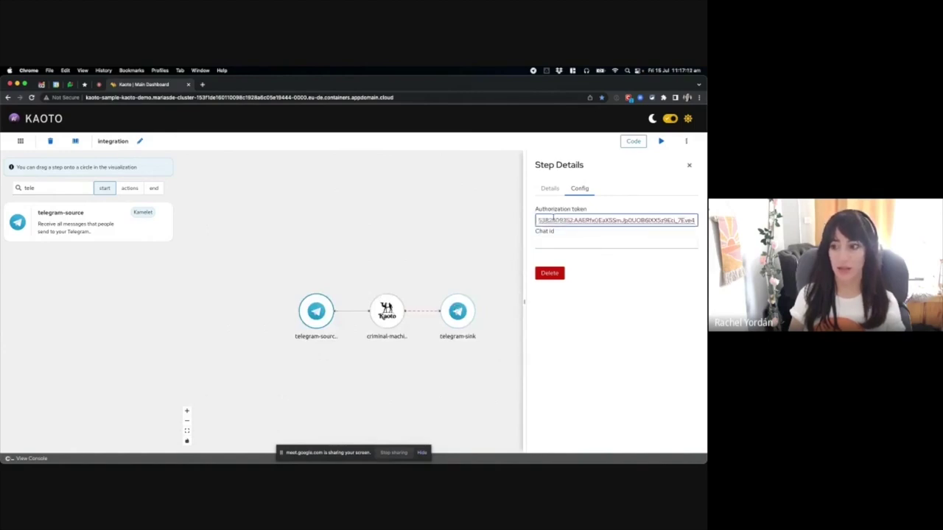
pyautogui.click(668, 302)
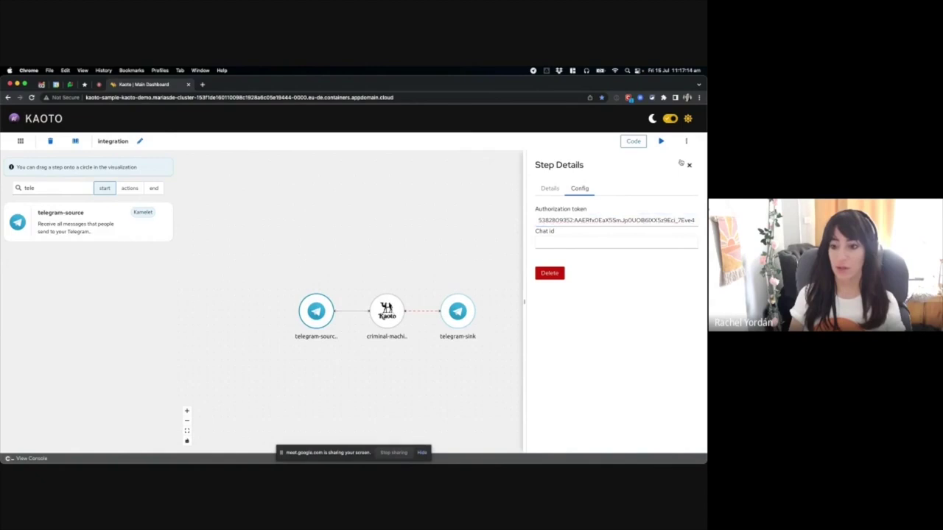
pyautogui.click(690, 165)
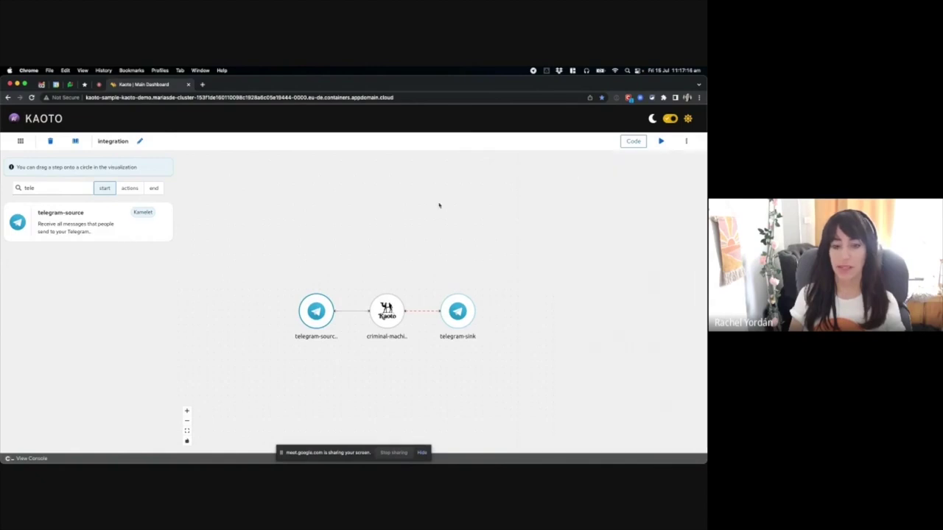
# Rename the integration by putting the presenter's first name and a hyphen before "integration", and close the step catalog
pyautogui.click(139, 141)
pyautogui.click(102, 140)
pyautogui.write('rachel-')
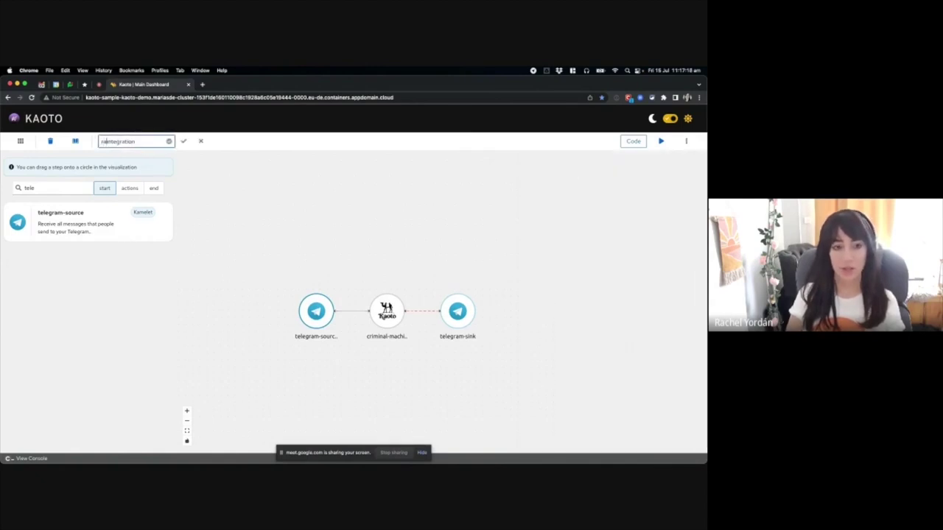
pyautogui.press('Return')
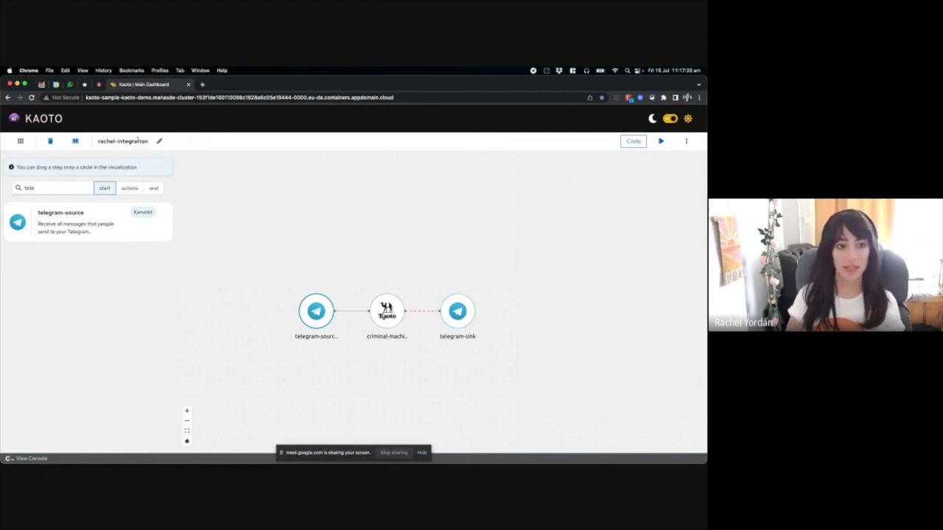
pyautogui.click(76, 141)
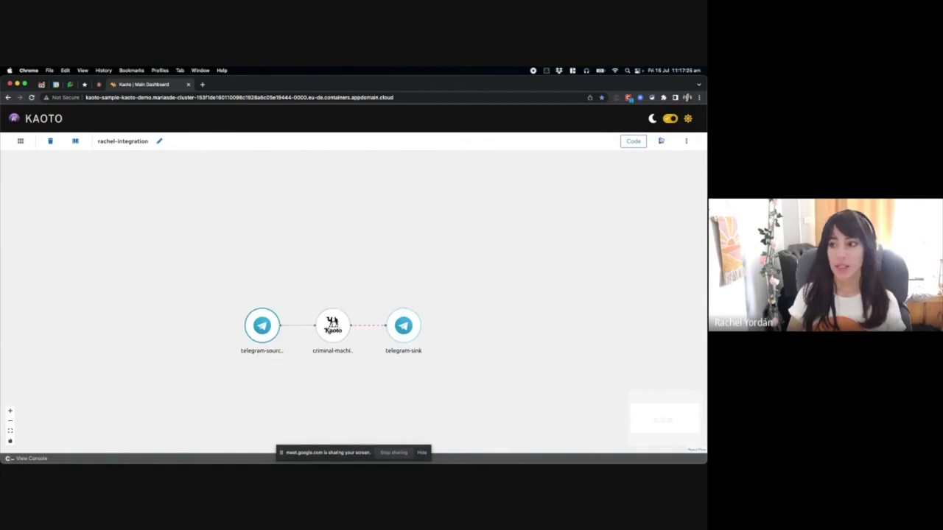
# Deploy the integration and check the configuration of its criminal-machinelearning-action step
pyautogui.click(662, 141)
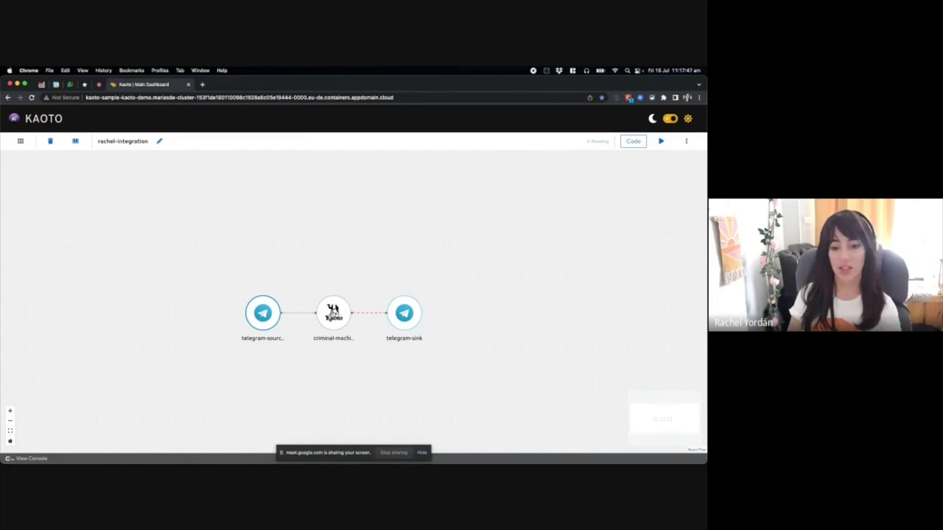
pyautogui.click(333, 313)
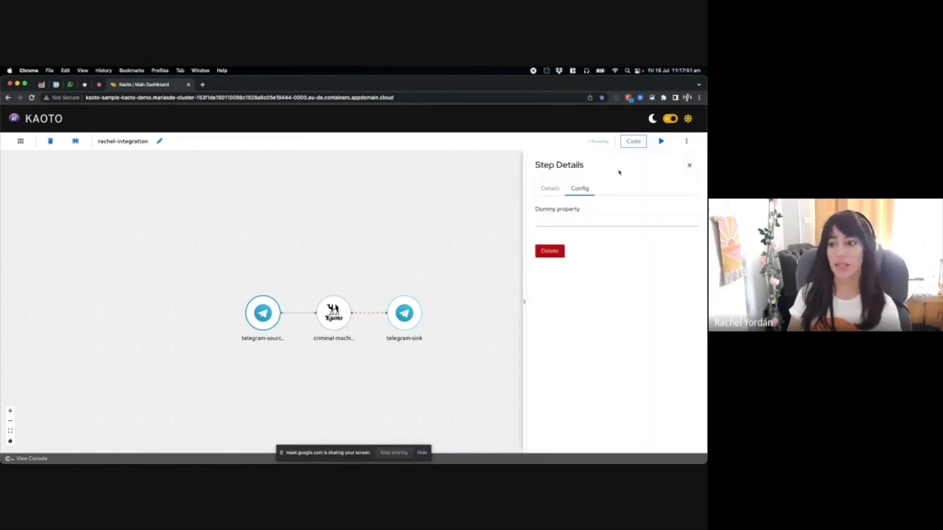
pyautogui.click(689, 165)
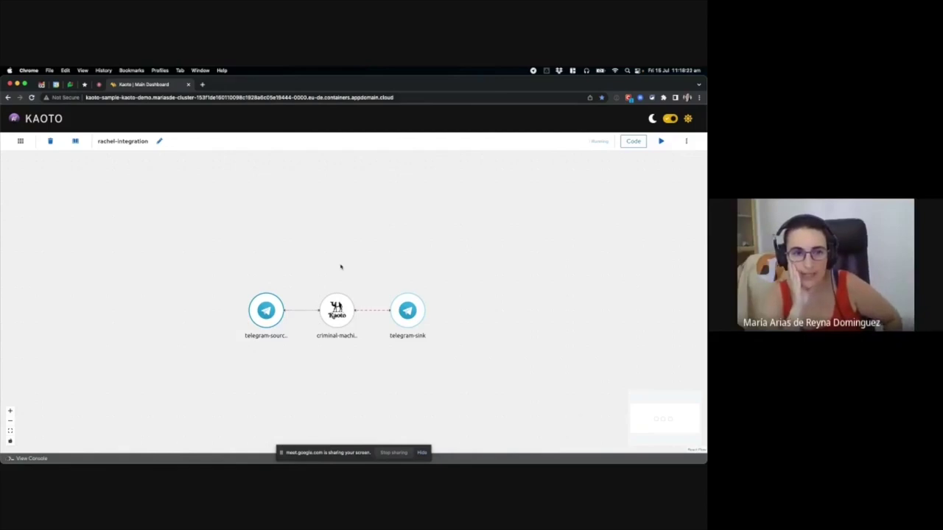
# Check the new integration's entry in the deployments list and its log output in the console
pyautogui.click(20, 140)
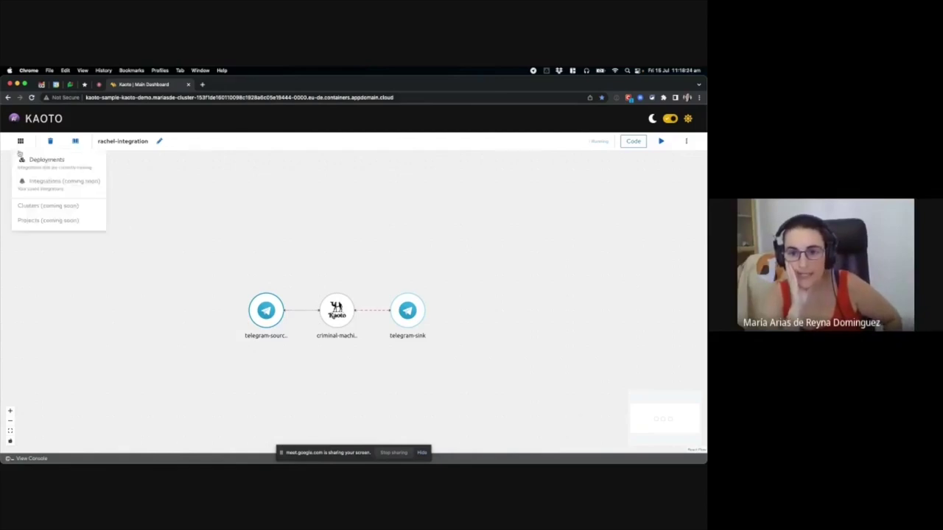
pyautogui.click(26, 163)
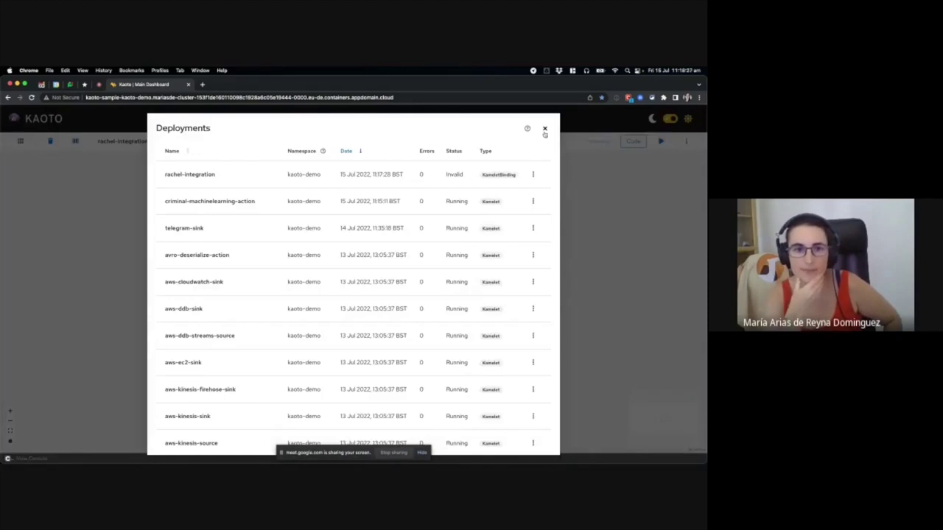
pyautogui.moveTo(369, 182); pyautogui.dragTo(198, 174)
pyautogui.click(198, 174)
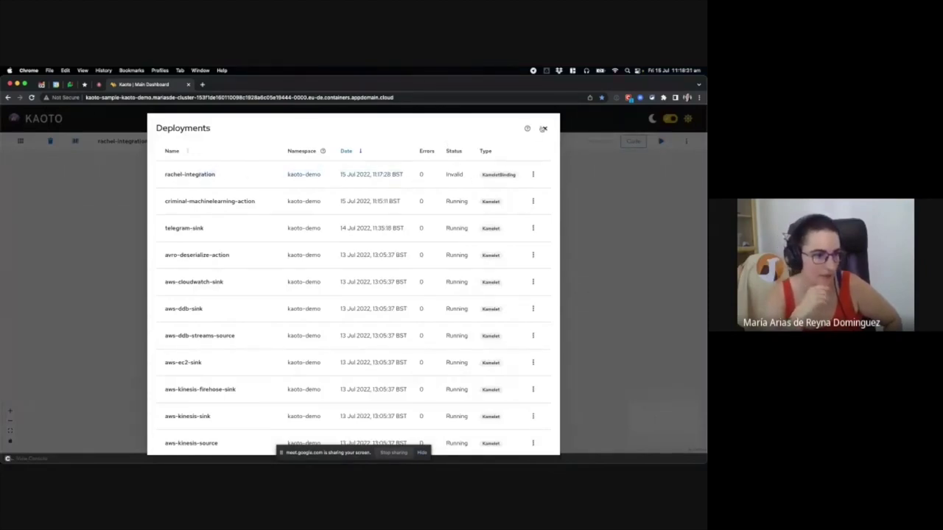
pyautogui.click(543, 129)
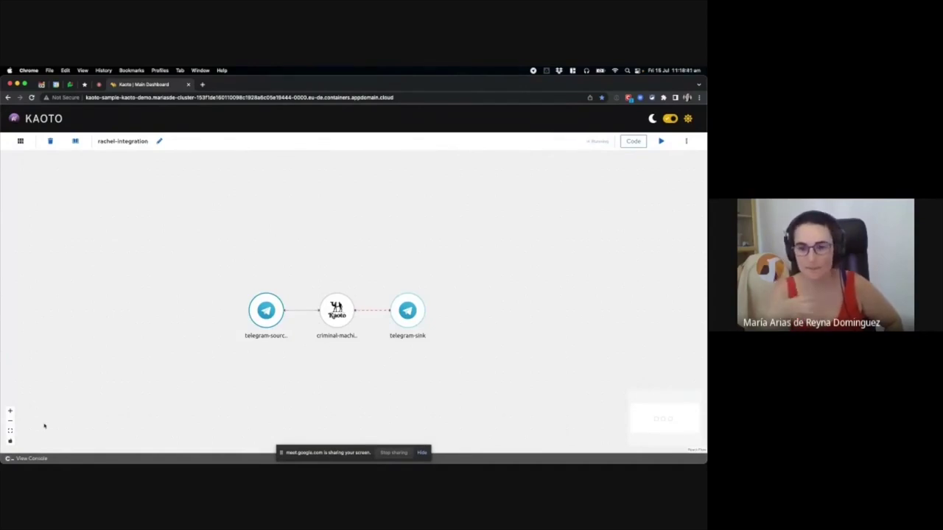
pyautogui.click(31, 458)
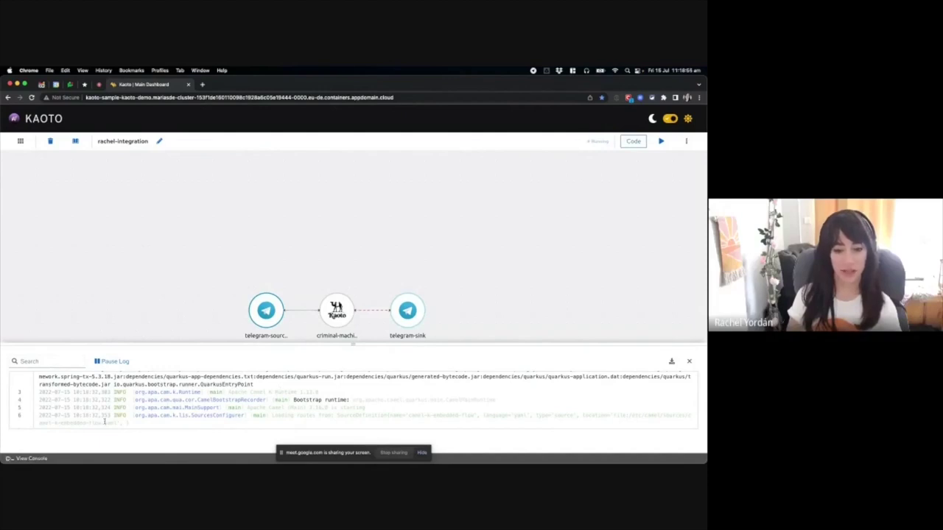
pyautogui.click(45, 458)
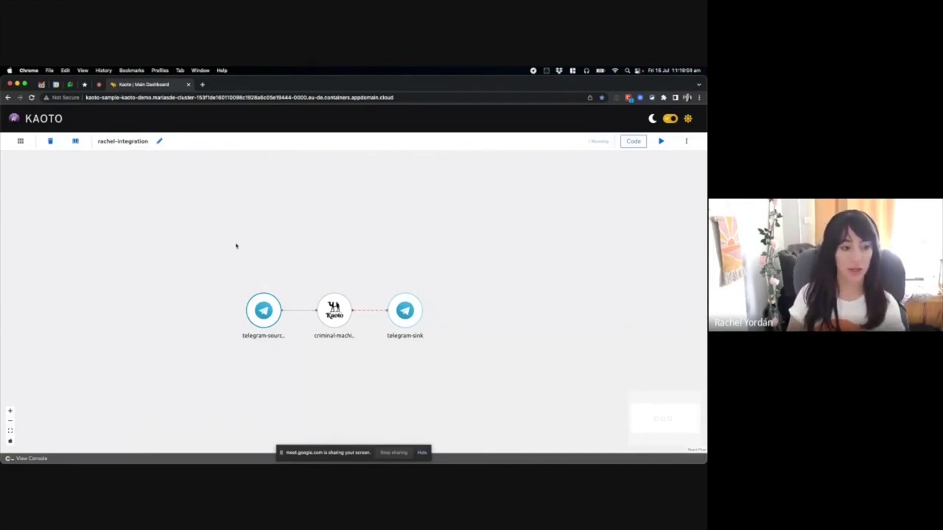
# Switch to Telegram and start the chat with the Kaoto Demo 2022 bot
pyautogui.press('super+Tab')
pyautogui.press('super+Tab')
pyautogui.press('super+Tab')
pyautogui.press('super+Tab')
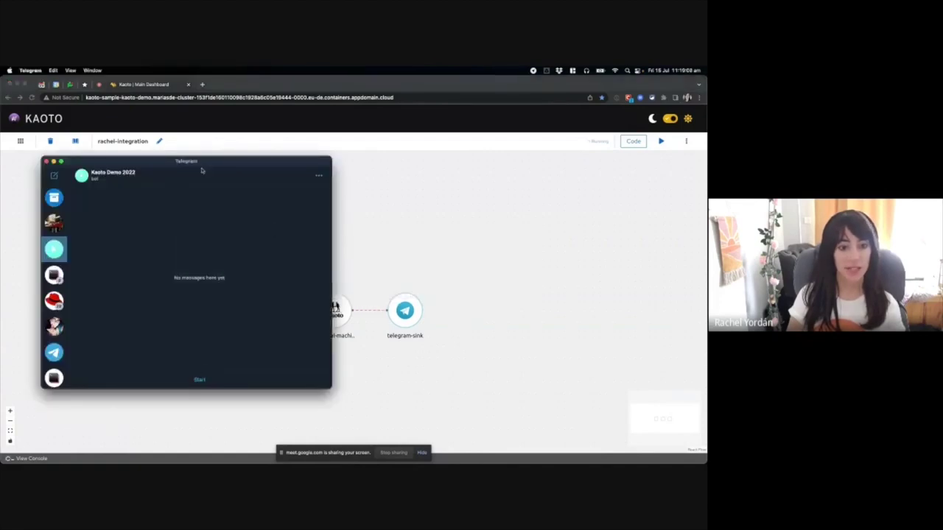
pyautogui.click(197, 379)
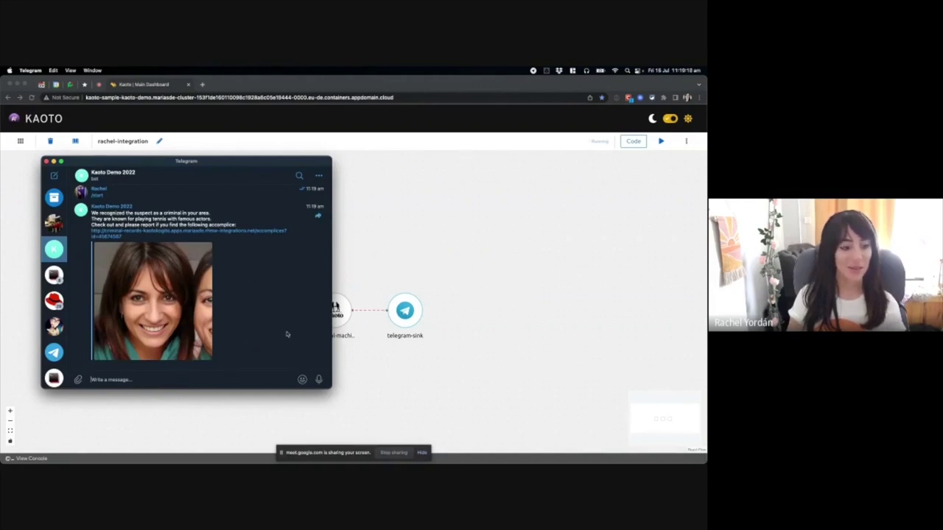
# Send the bot the message "Hello, there is a suspicious person looking inside of people's cars!"
pyautogui.write('H')
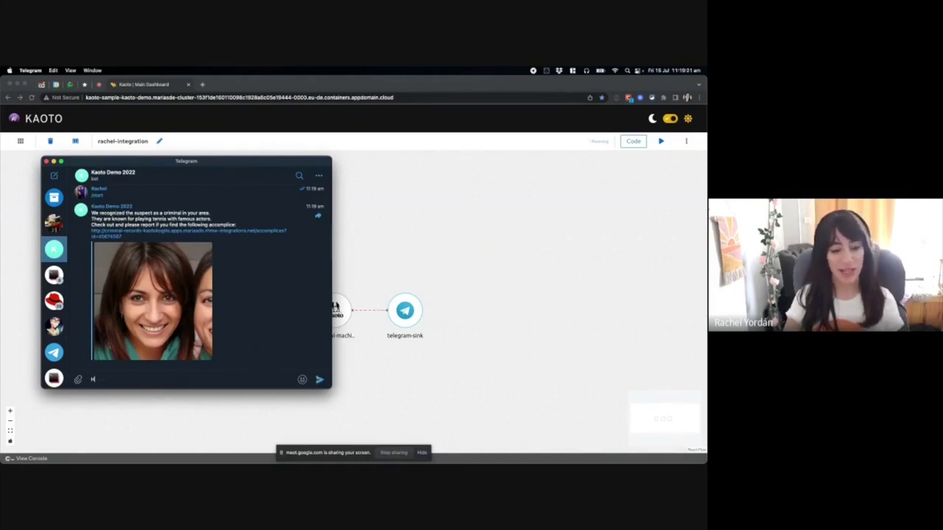
pyautogui.write('ello, there is a suspicious person')
pyautogui.click(122, 379)
pyautogui.write('a')
pyautogui.click(168, 379)
pyautogui.write('looking into')
pyautogui.press('BackSpace')
pyautogui.press('BackSpace')
pyautogui.write("side of people's cars!")
pyautogui.press('Return')
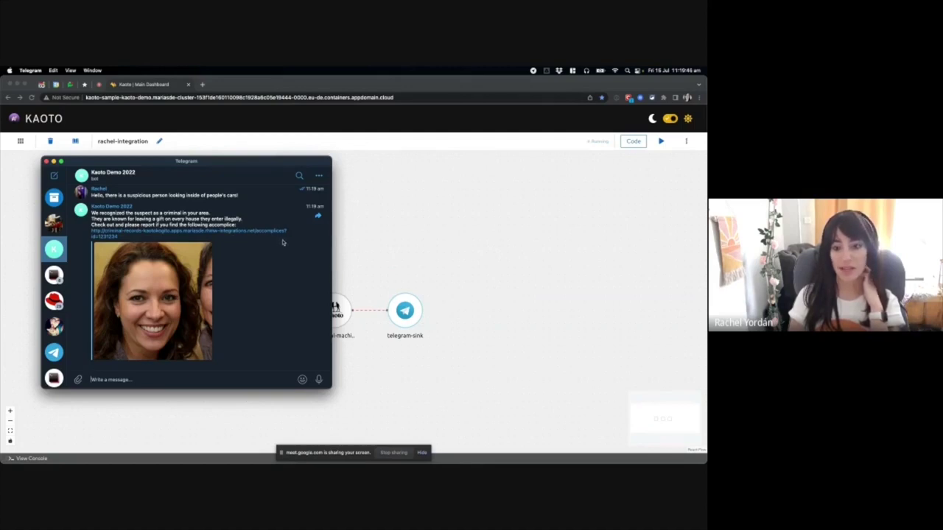
# Return to Kaoto and review the criminal-machinelearning-action step's configuration within the integration
pyautogui.click(421, 256)
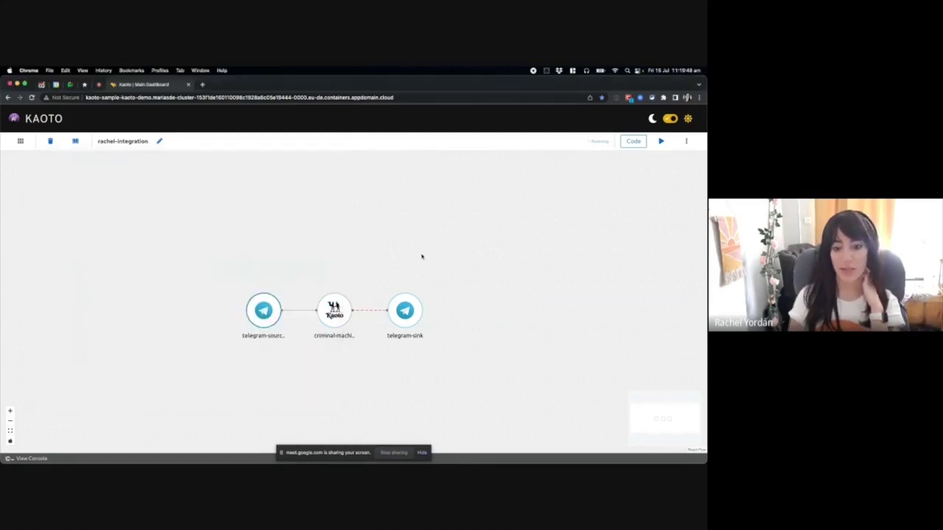
pyautogui.click(333, 308)
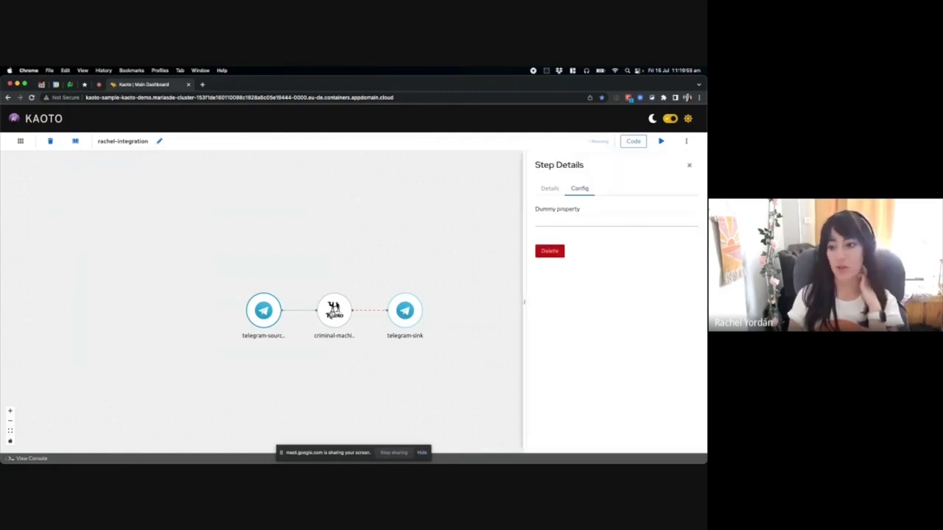
pyautogui.click(688, 165)
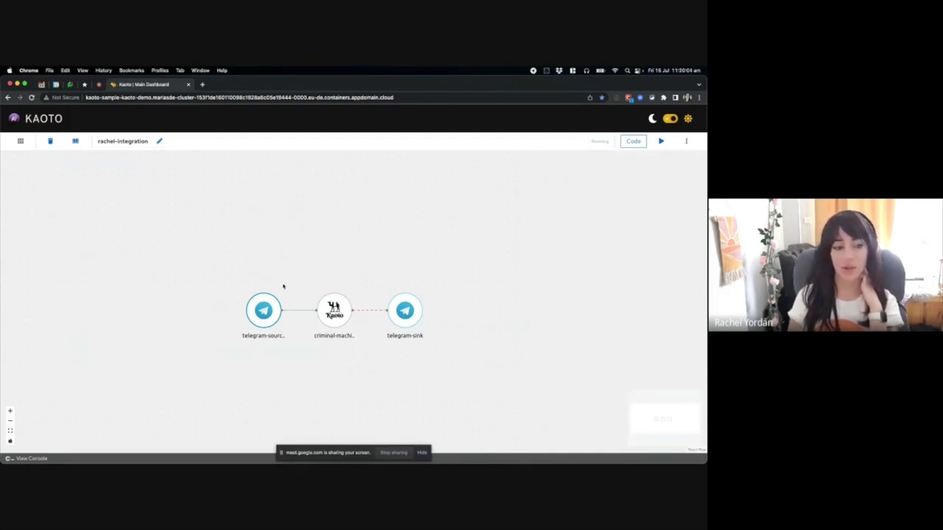
pyautogui.moveTo(301, 270); pyautogui.dragTo(301, 266)
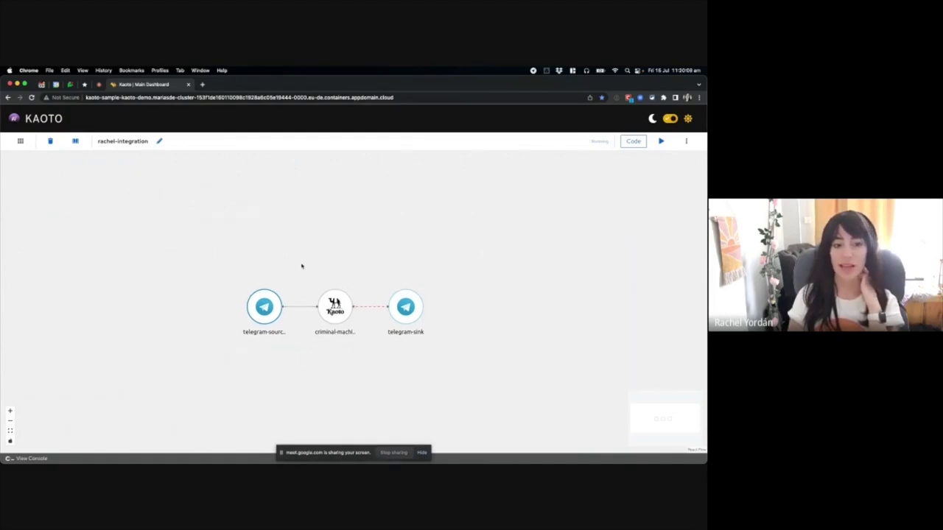